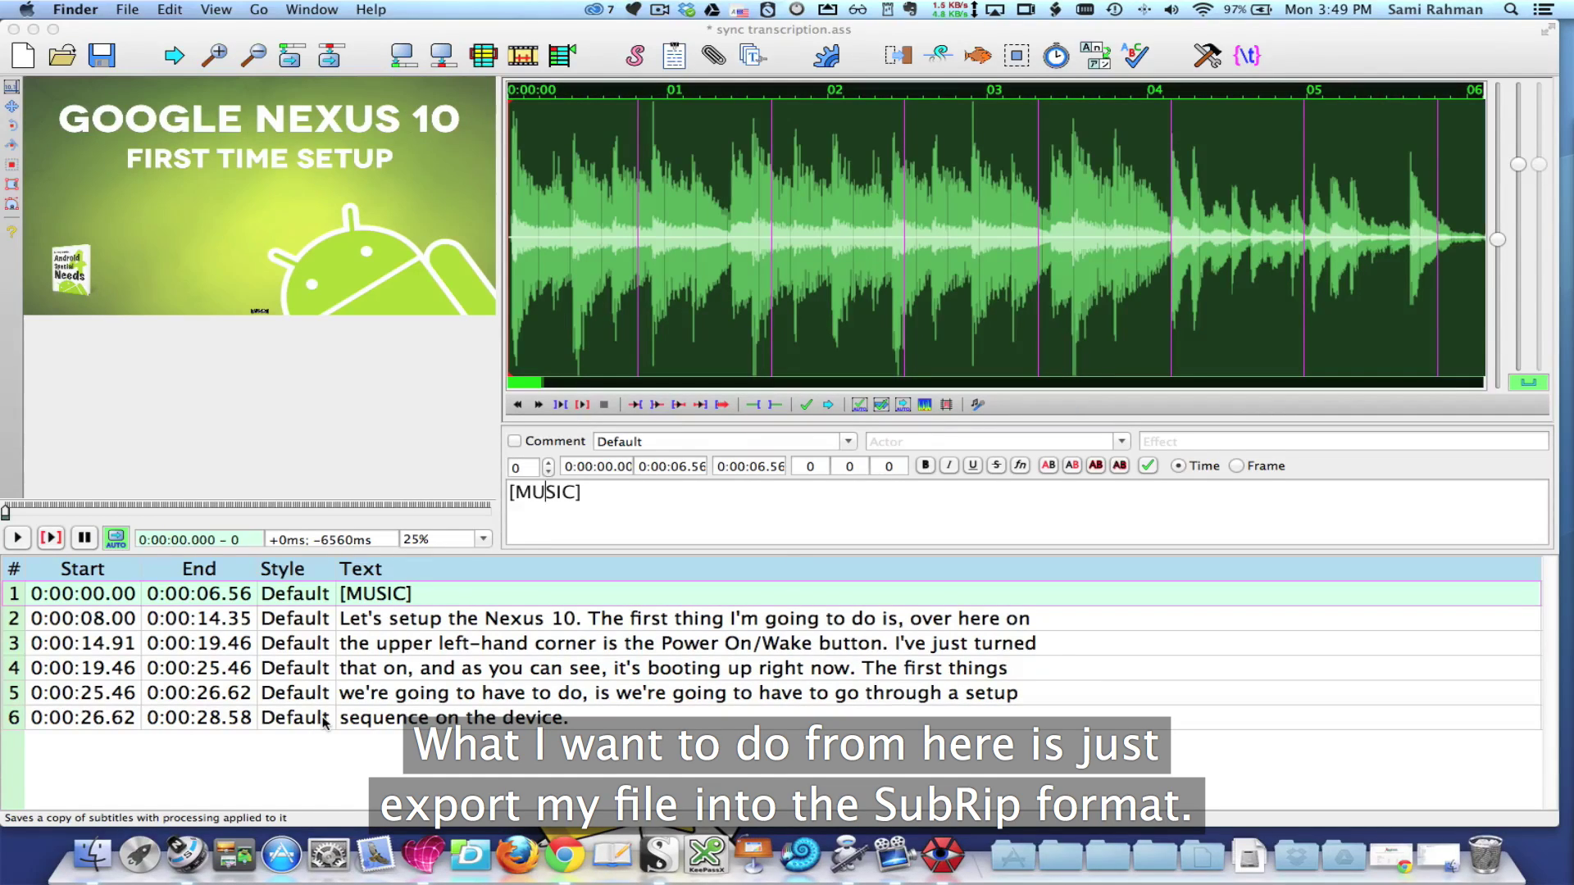
Step: Bring up the Export dialog via File > Export As… and shift it up and left, leaving filters unticked
click(130, 10)
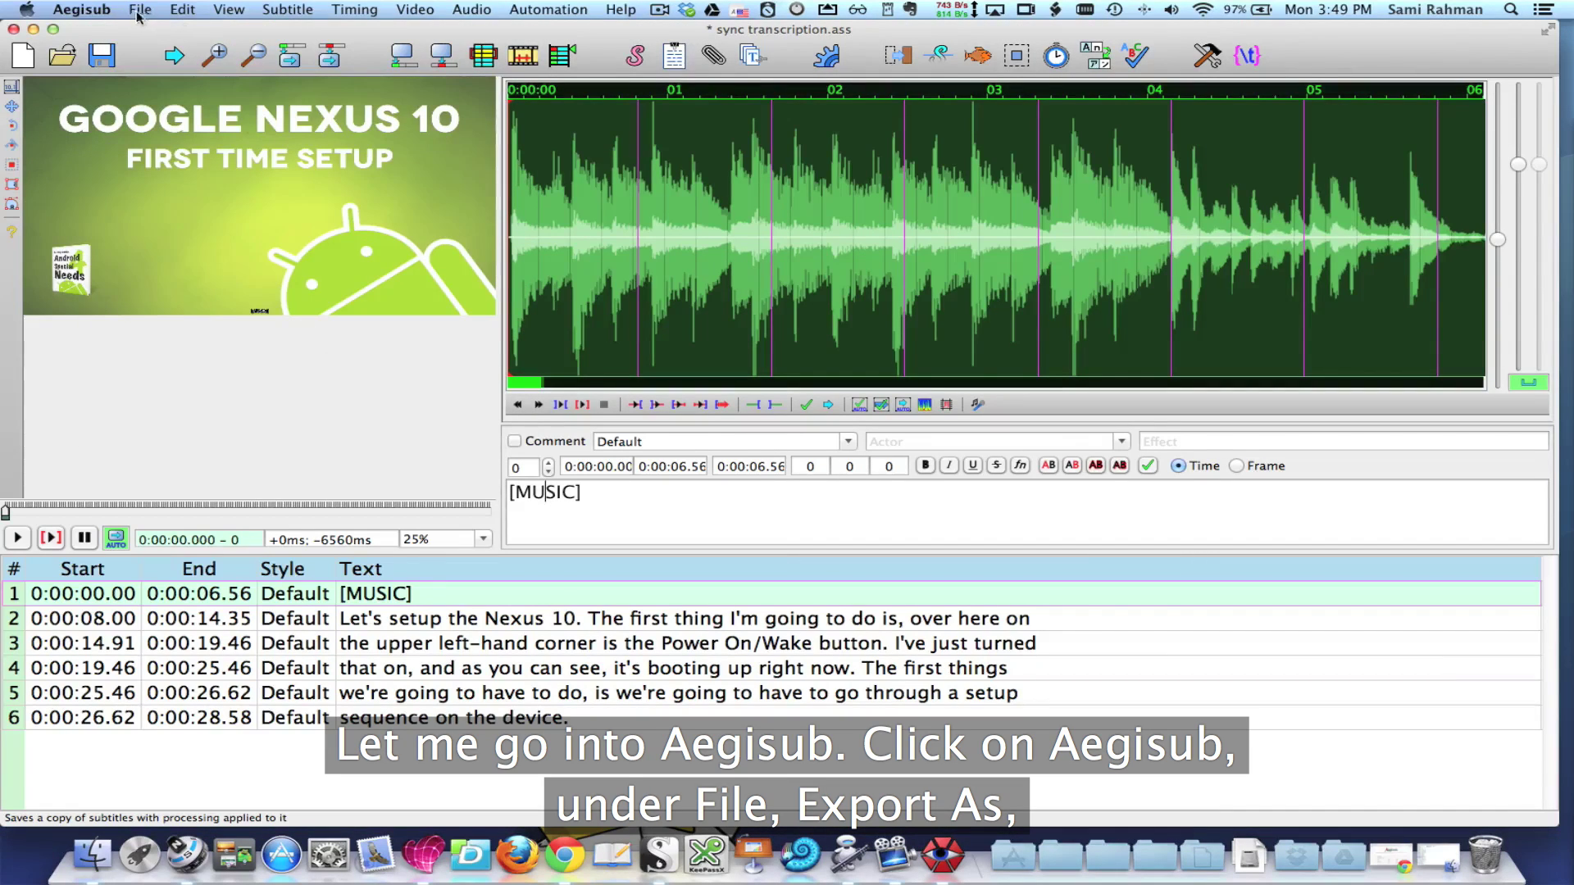
click(138, 13)
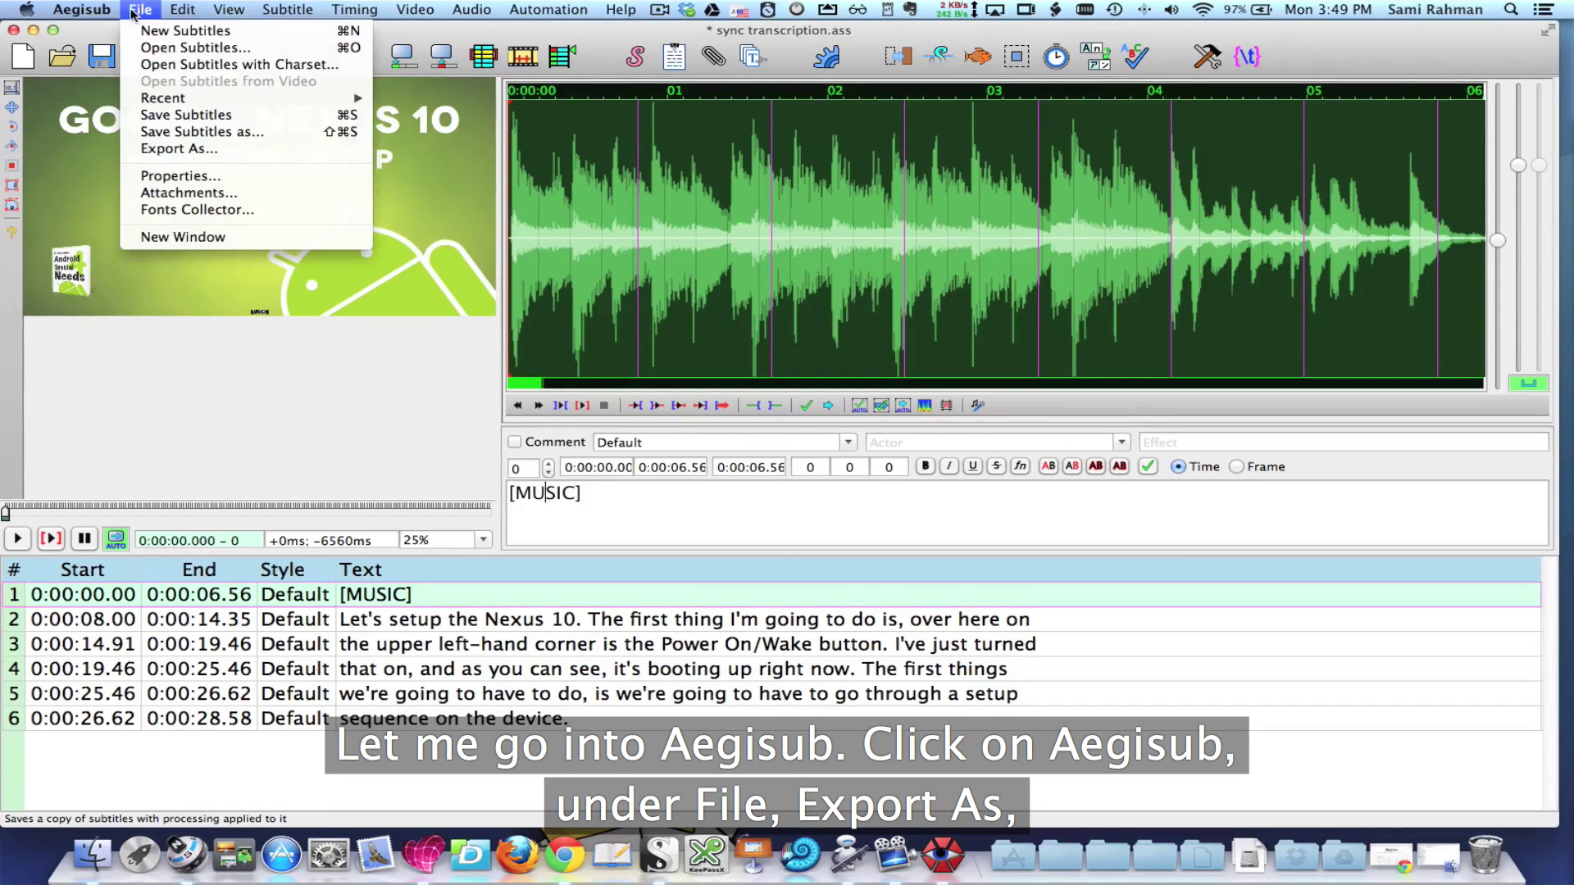
click(161, 151)
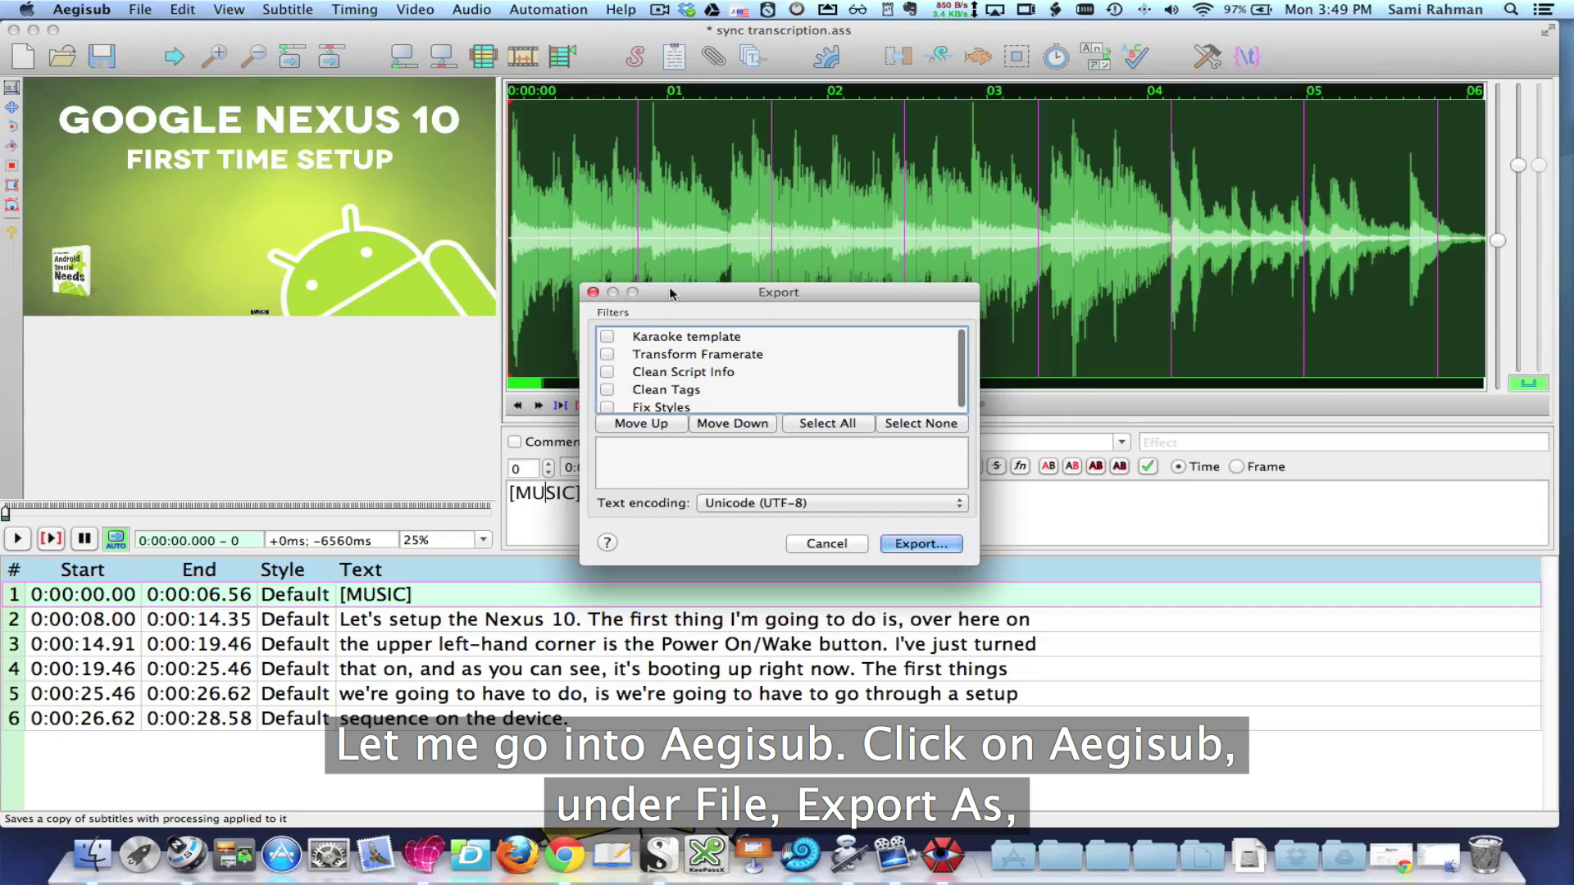
drag(670, 293, 572, 247)
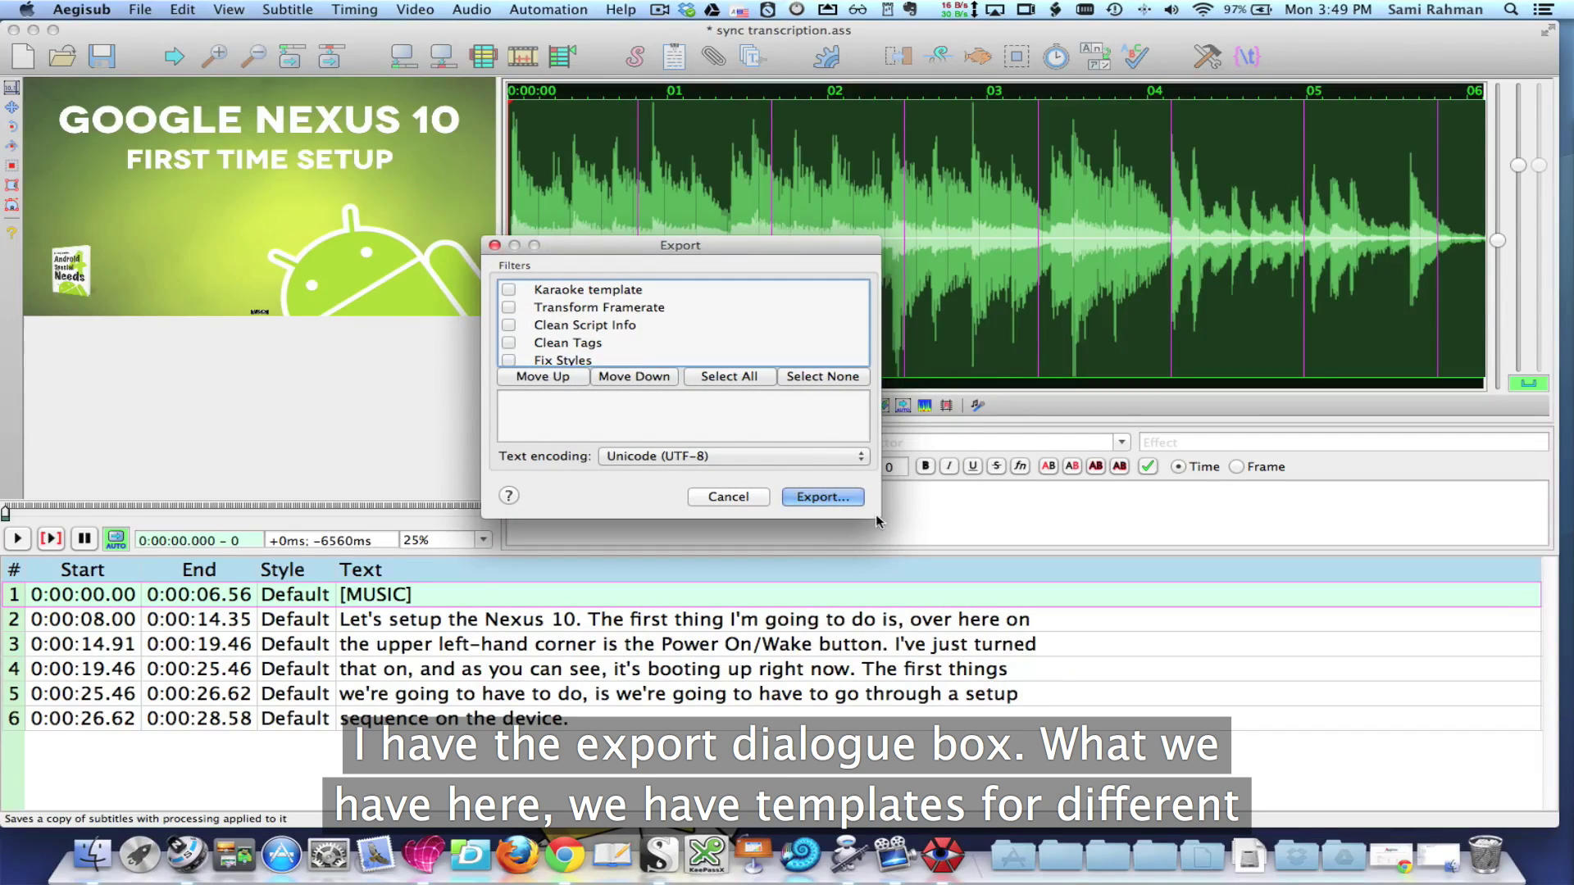
scroll(623, 319, down, 2)
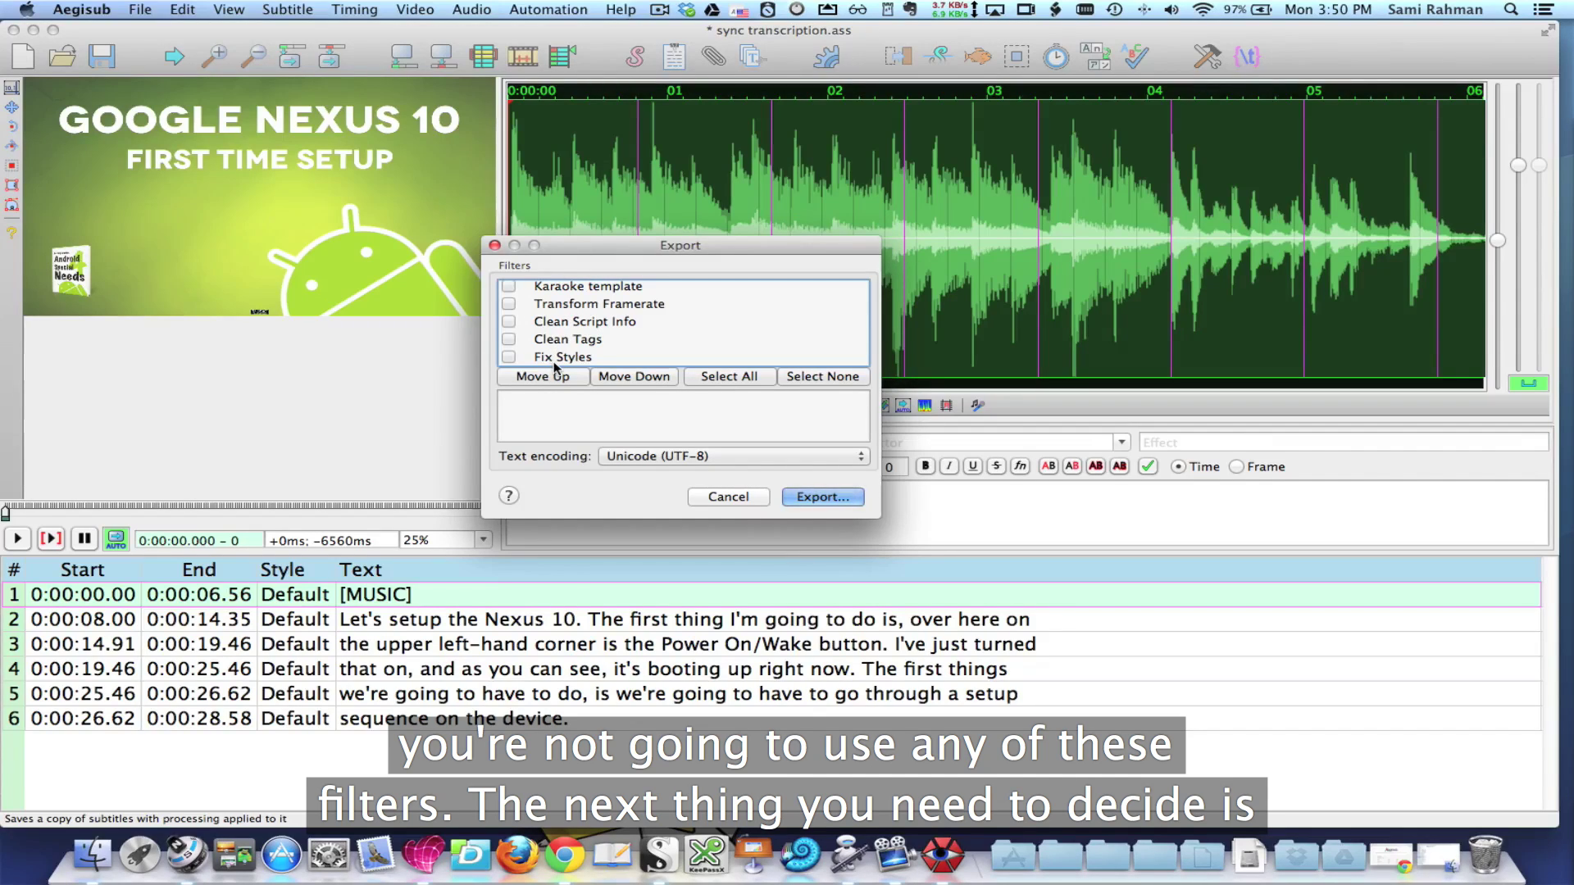
scroll(556, 360, down, 1)
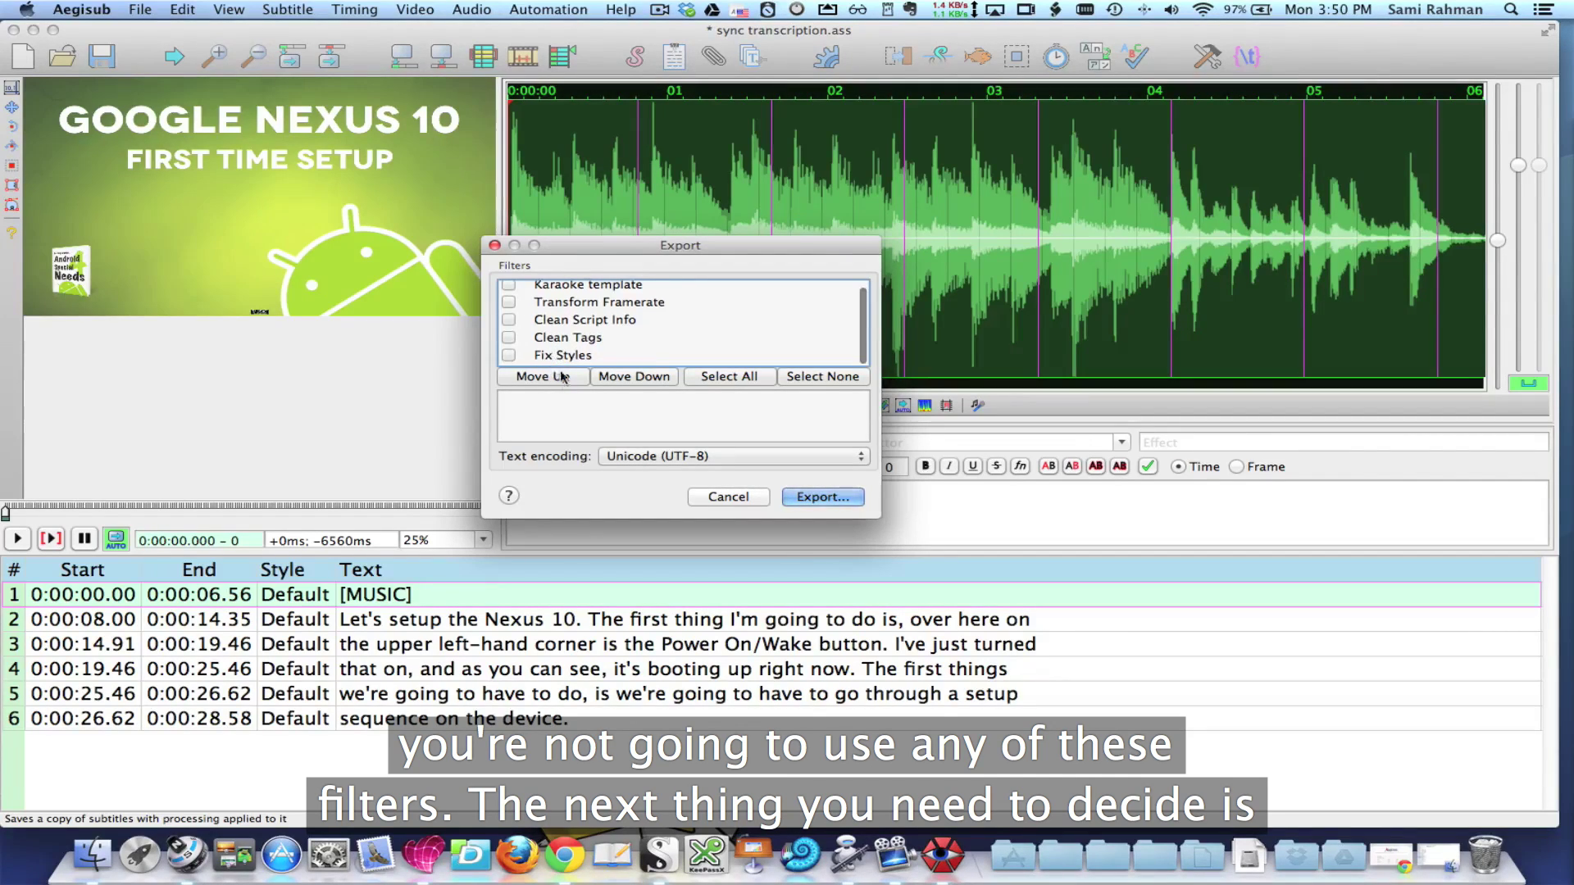
Step: Keep Unicode (UTF-8) as the text encoding and continue to the export save dialog
click(677, 458)
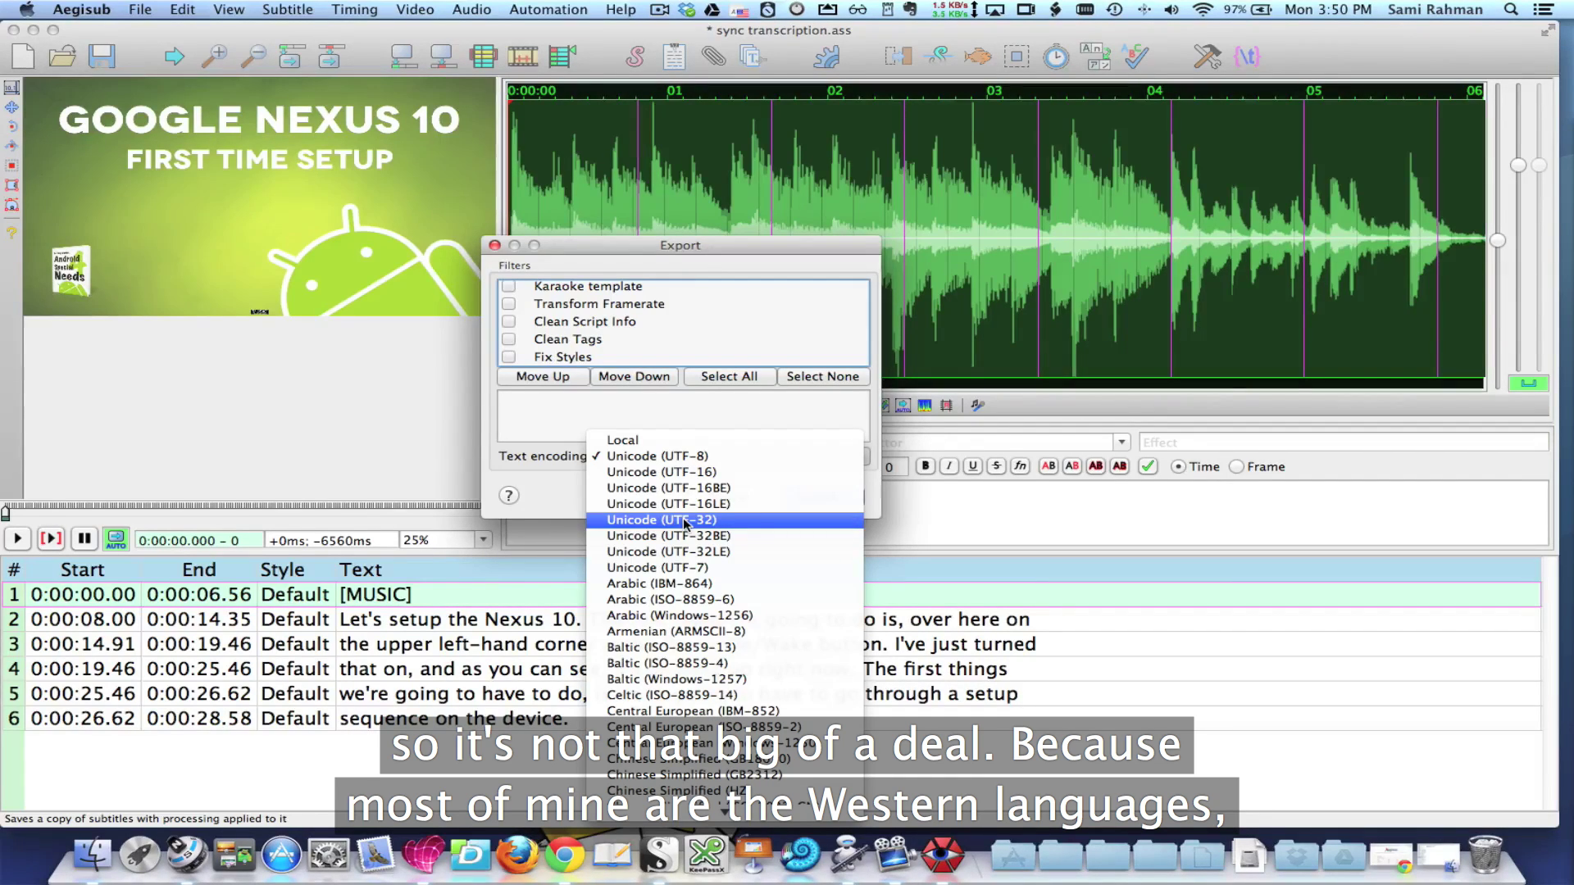
click(656, 456)
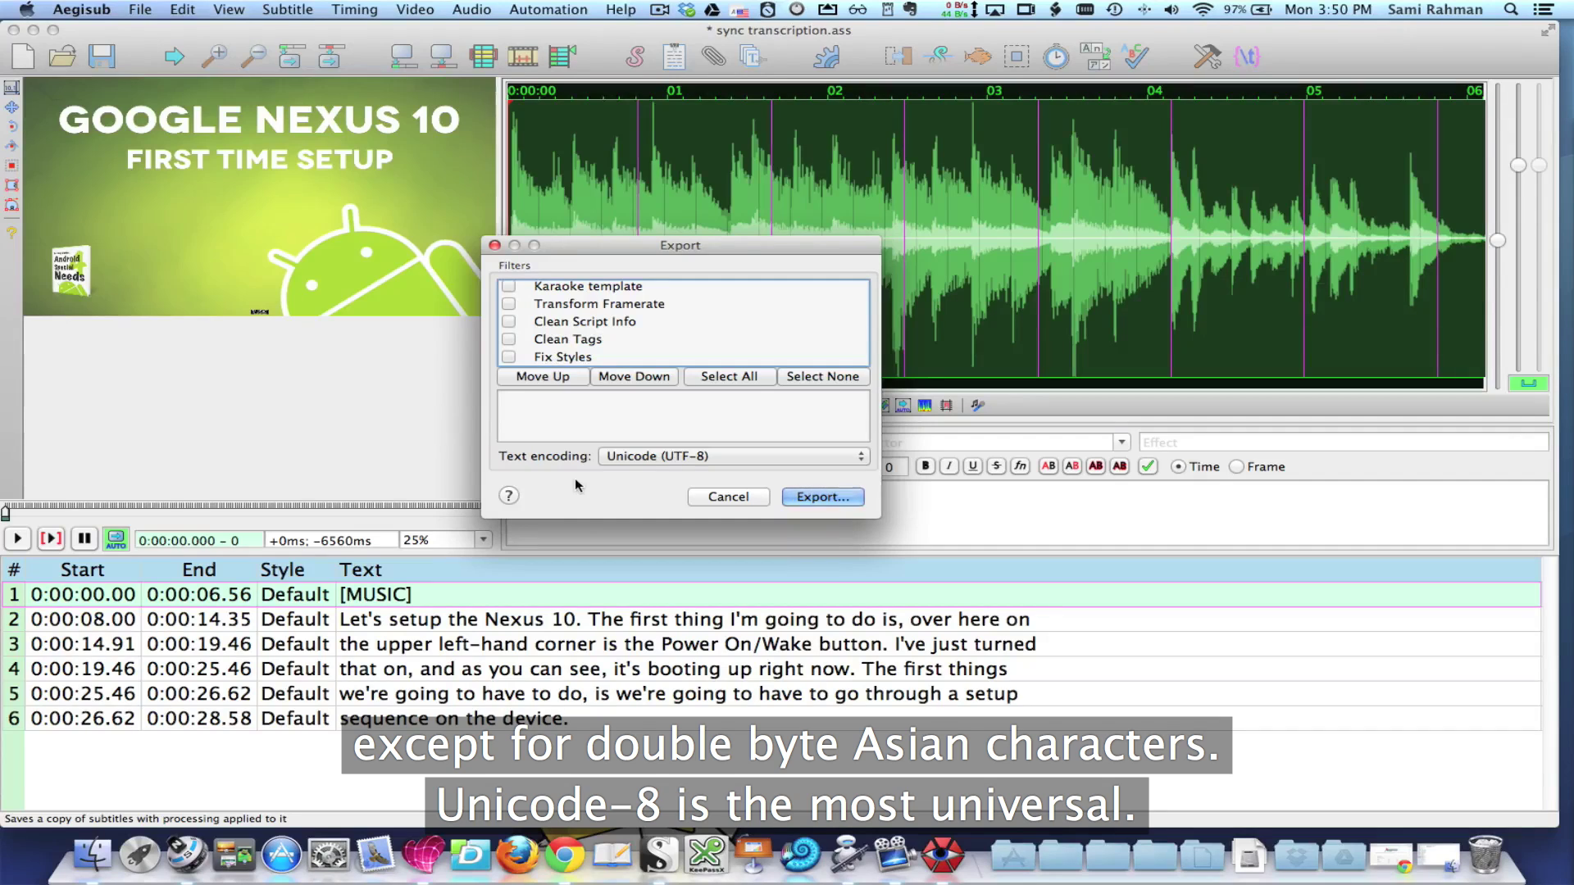
click(833, 501)
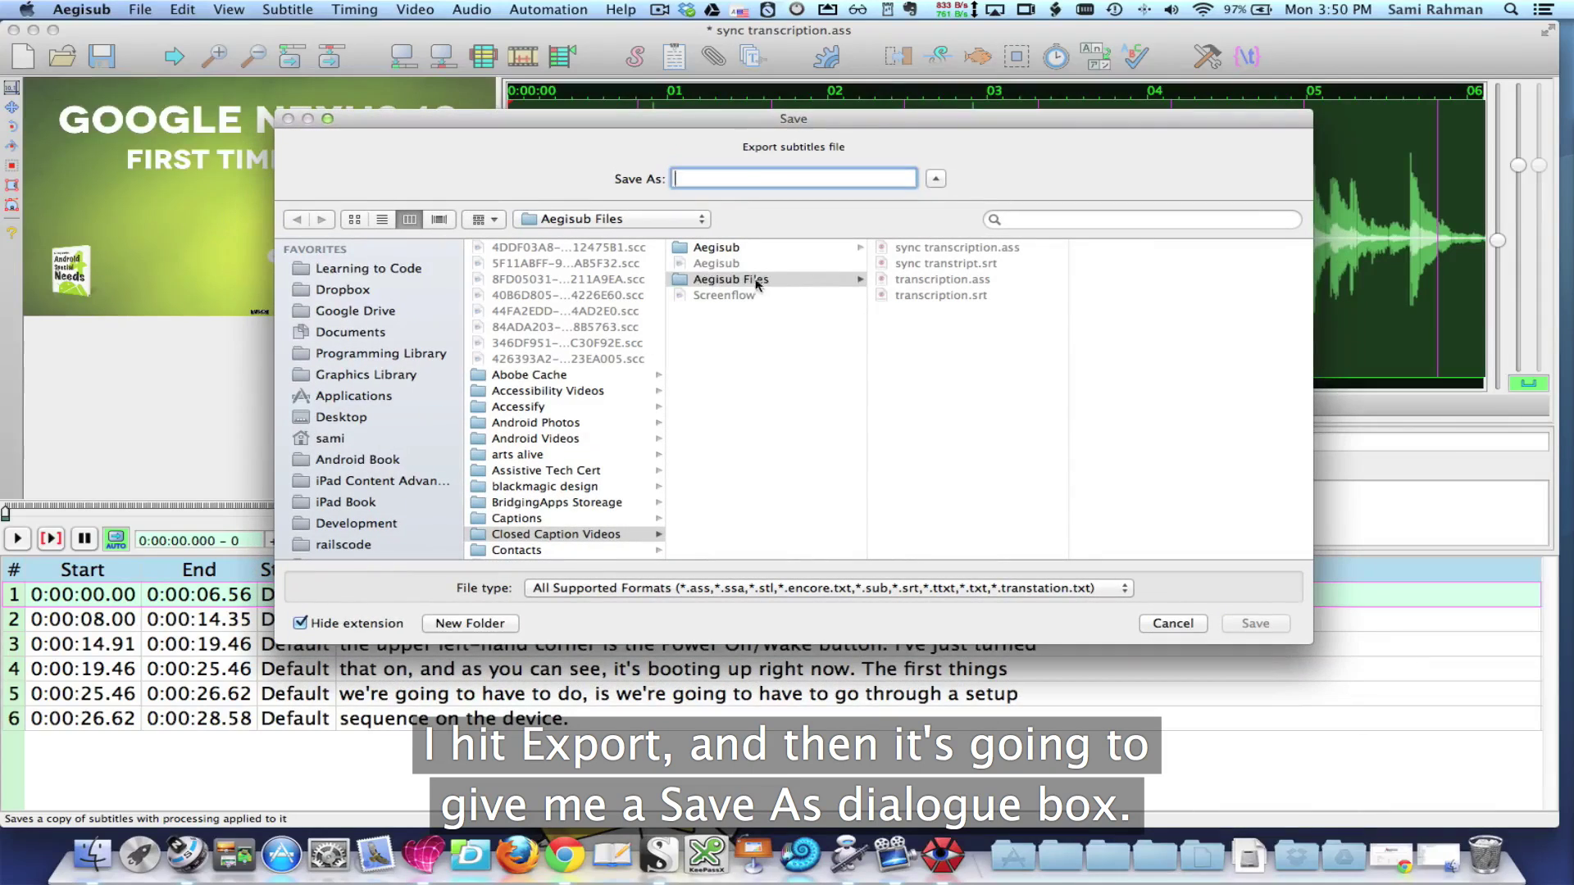
Step: Choose the Aegisub Files folder and name the export 'my caption file'
click(754, 279)
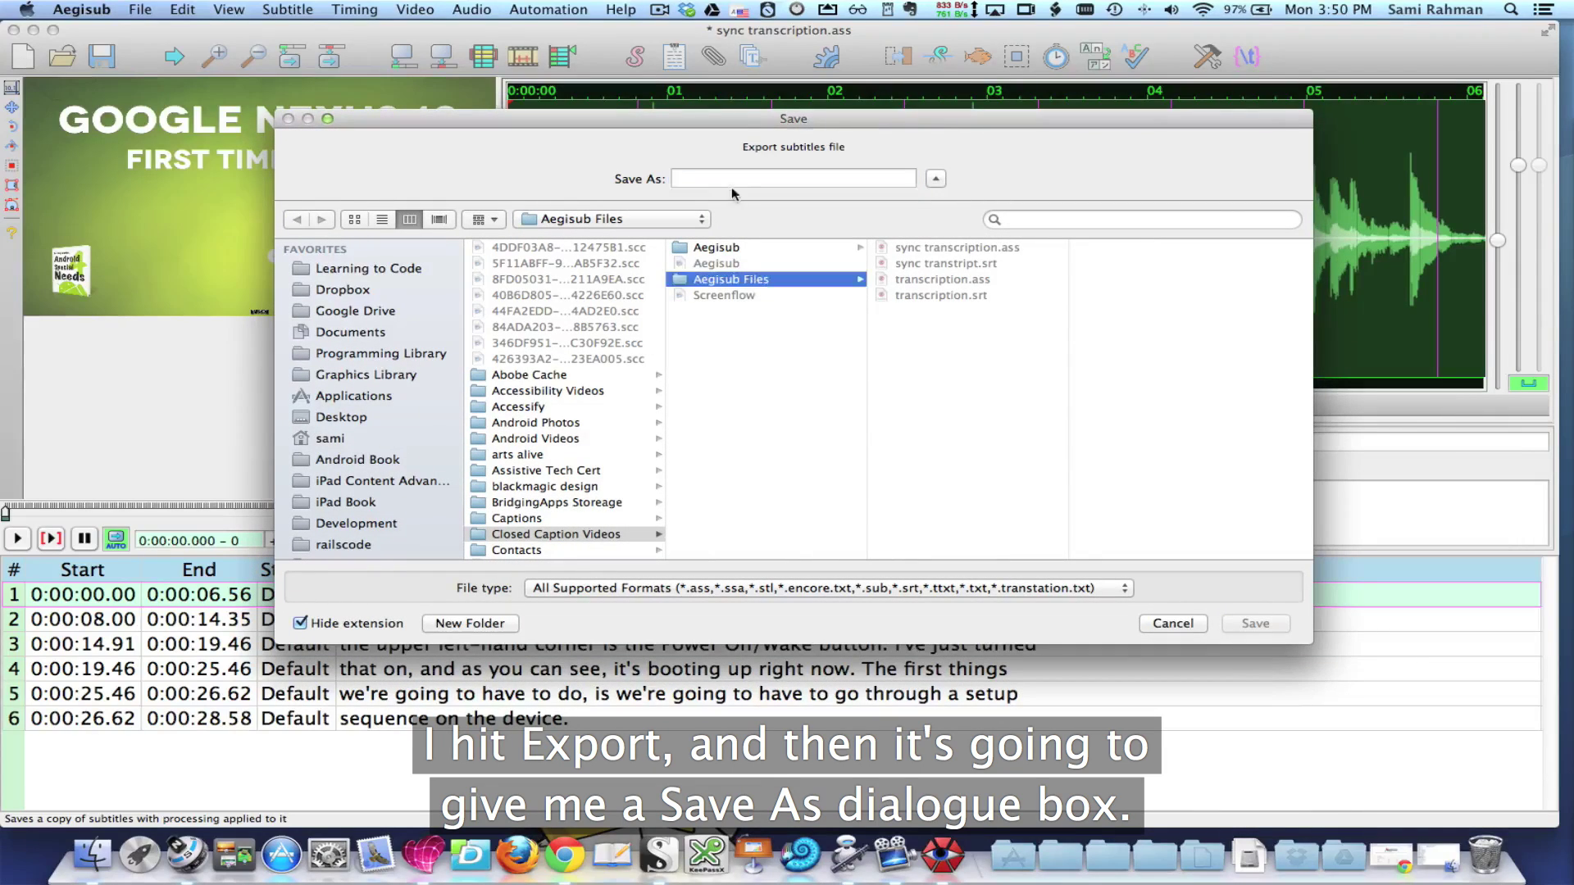
click(732, 179)
text(my )
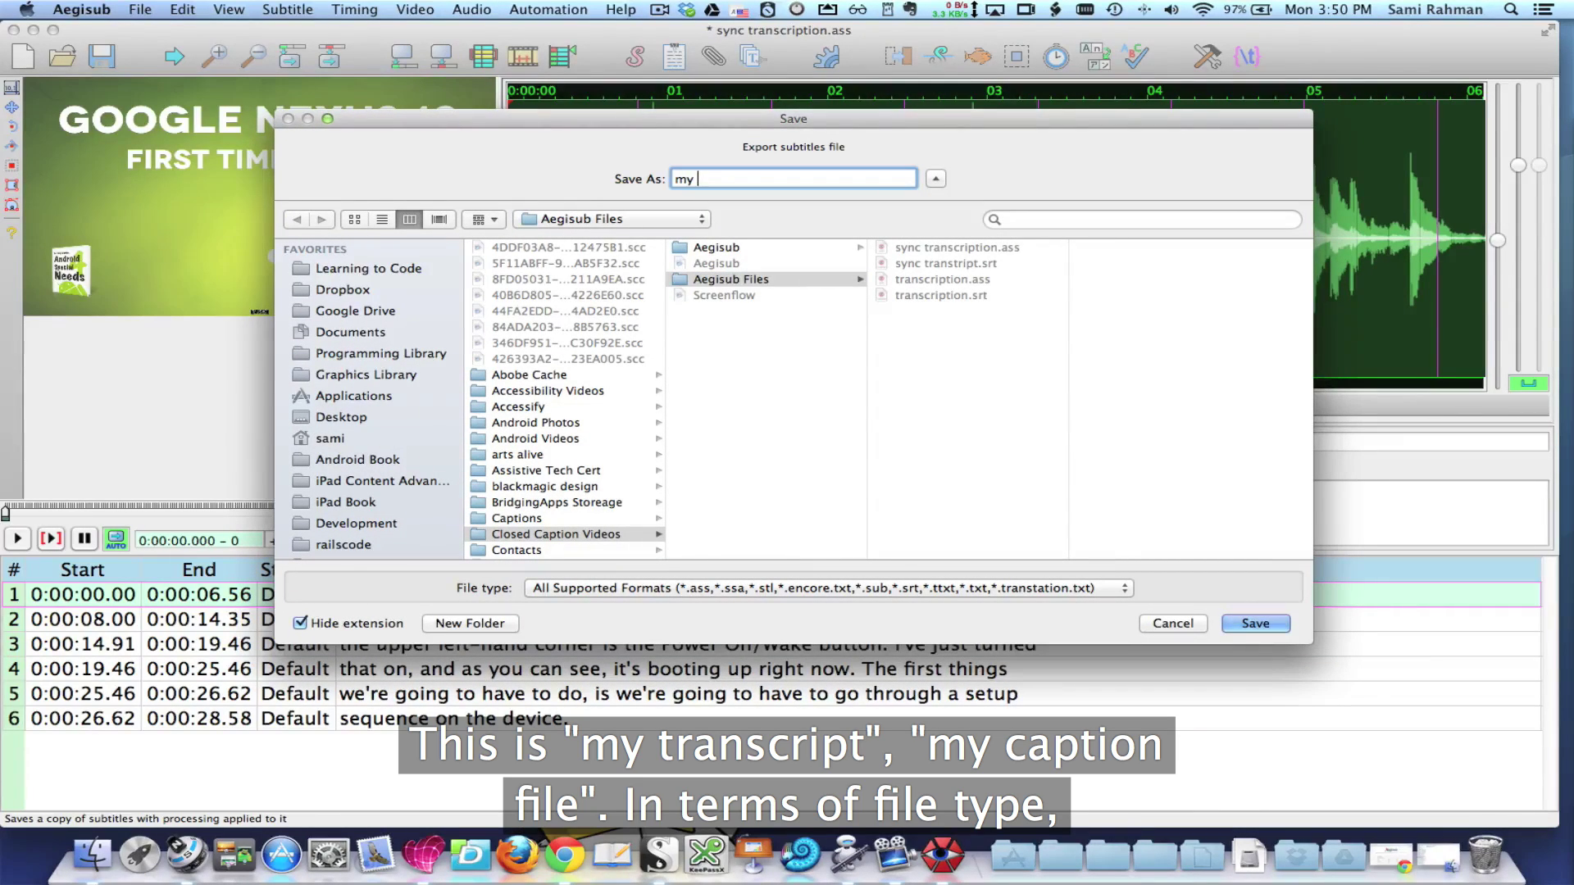
text(caption file)
Step: Set the file type to SubRip (*.srt) and save the export
click(587, 591)
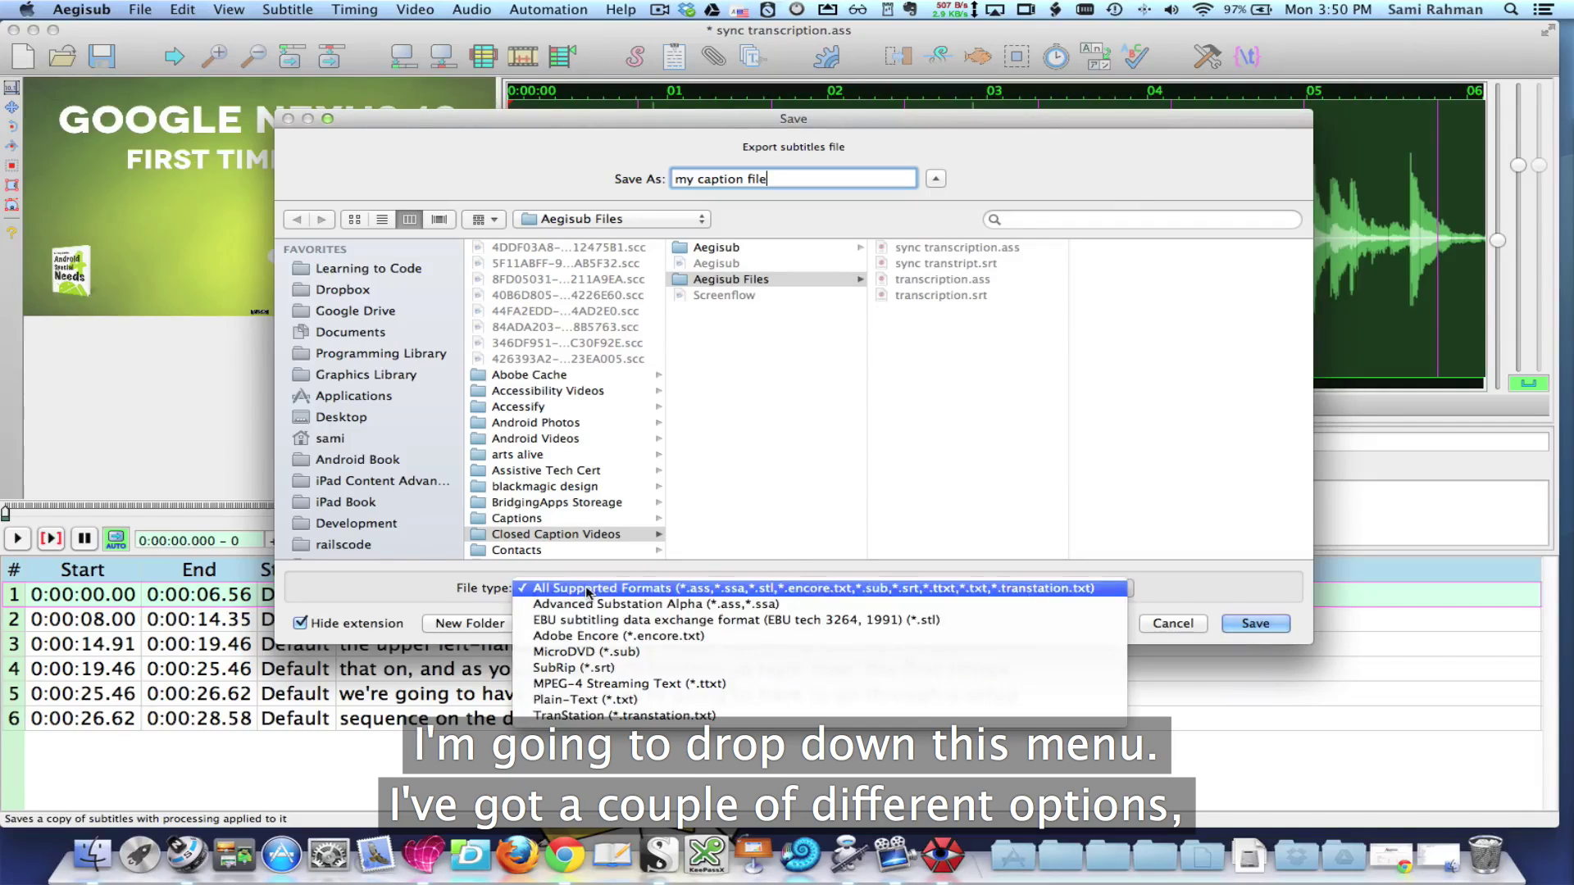
click(576, 670)
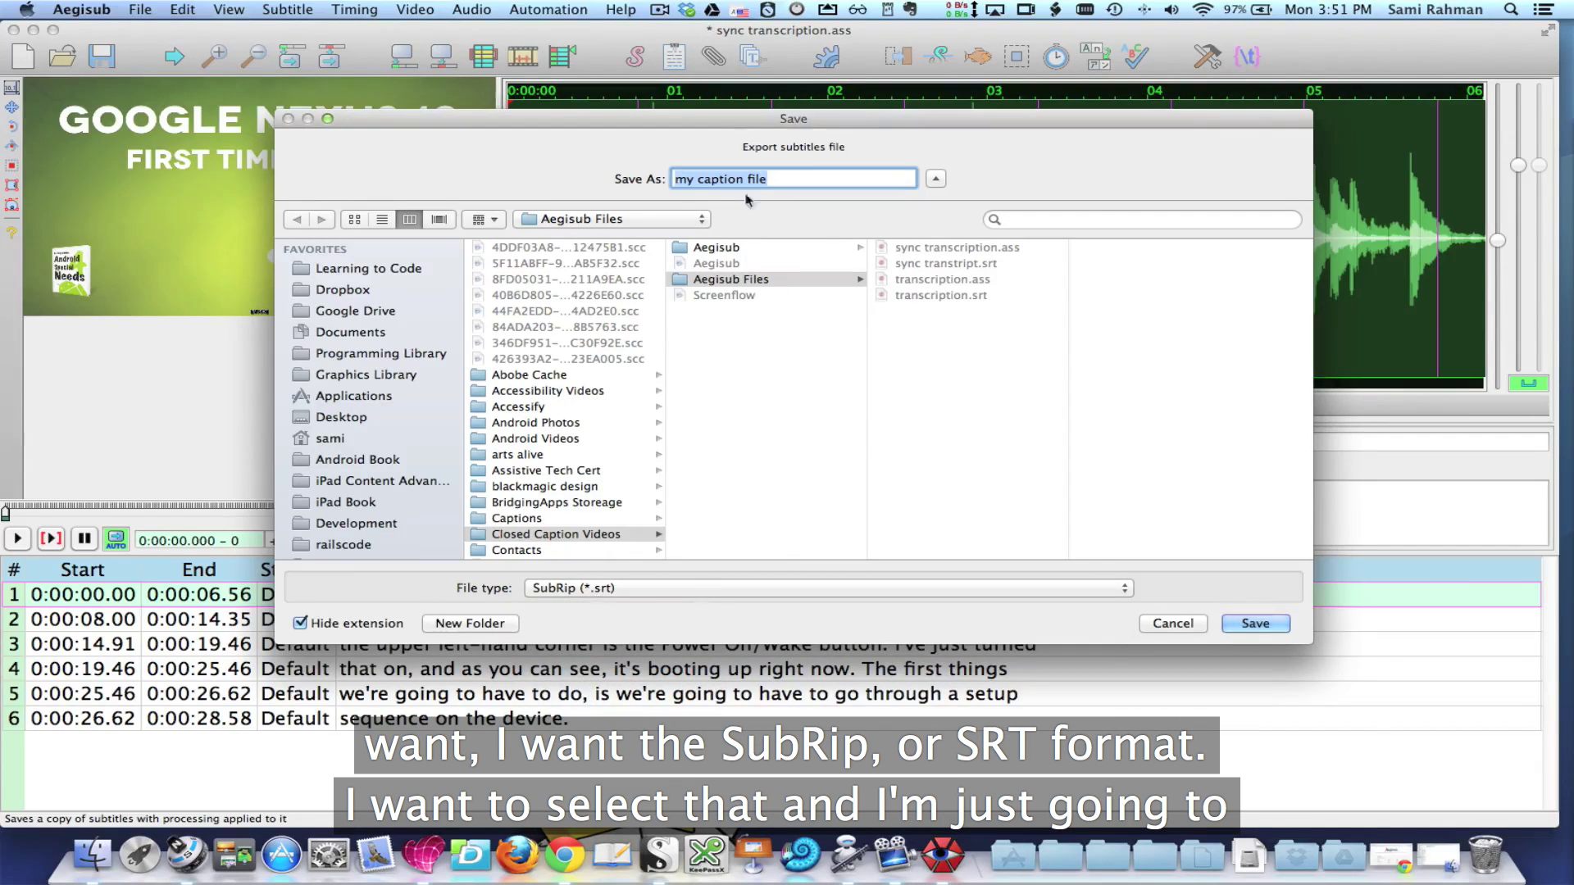
click(1272, 624)
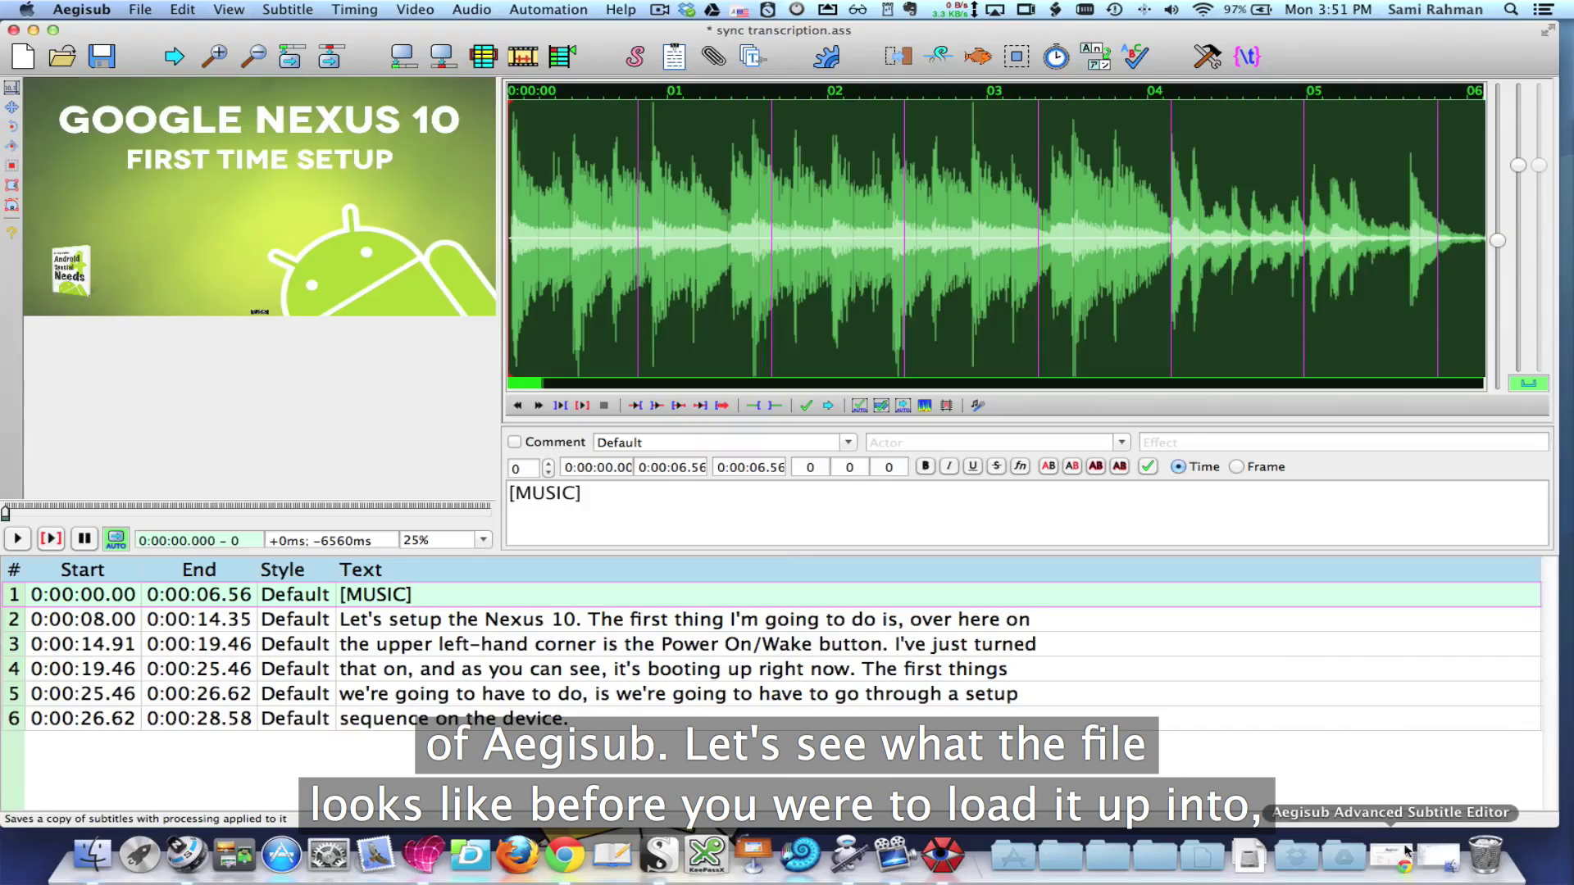
Step: Open my caption file.srt from the Aegisub Files folder with TextEdit using Open With > Other…
click(1430, 848)
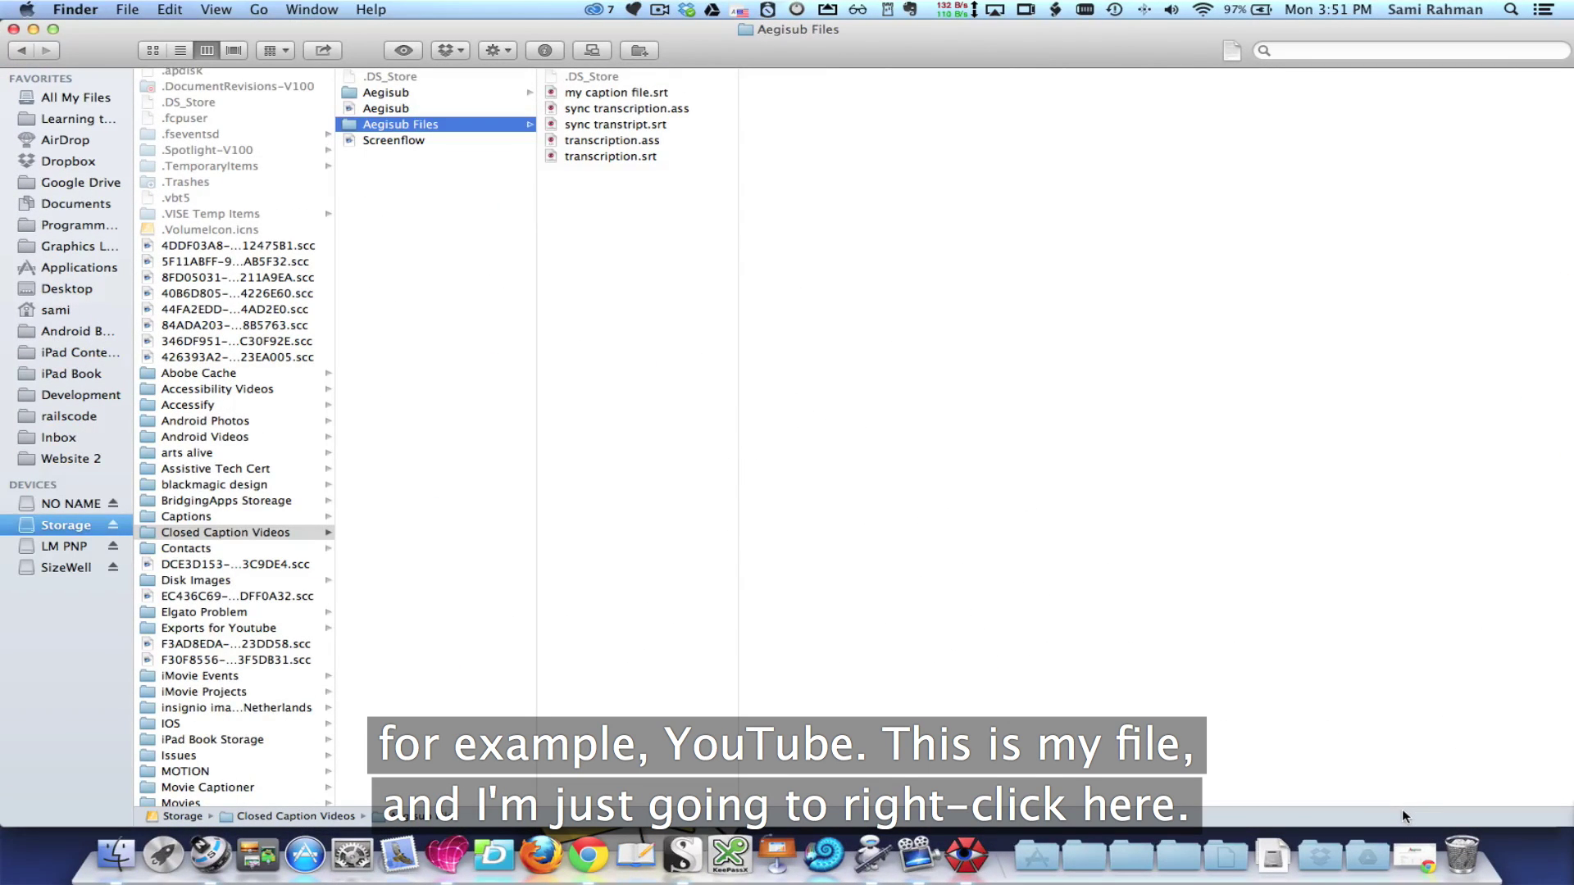
click(578, 92)
right_click(635, 97)
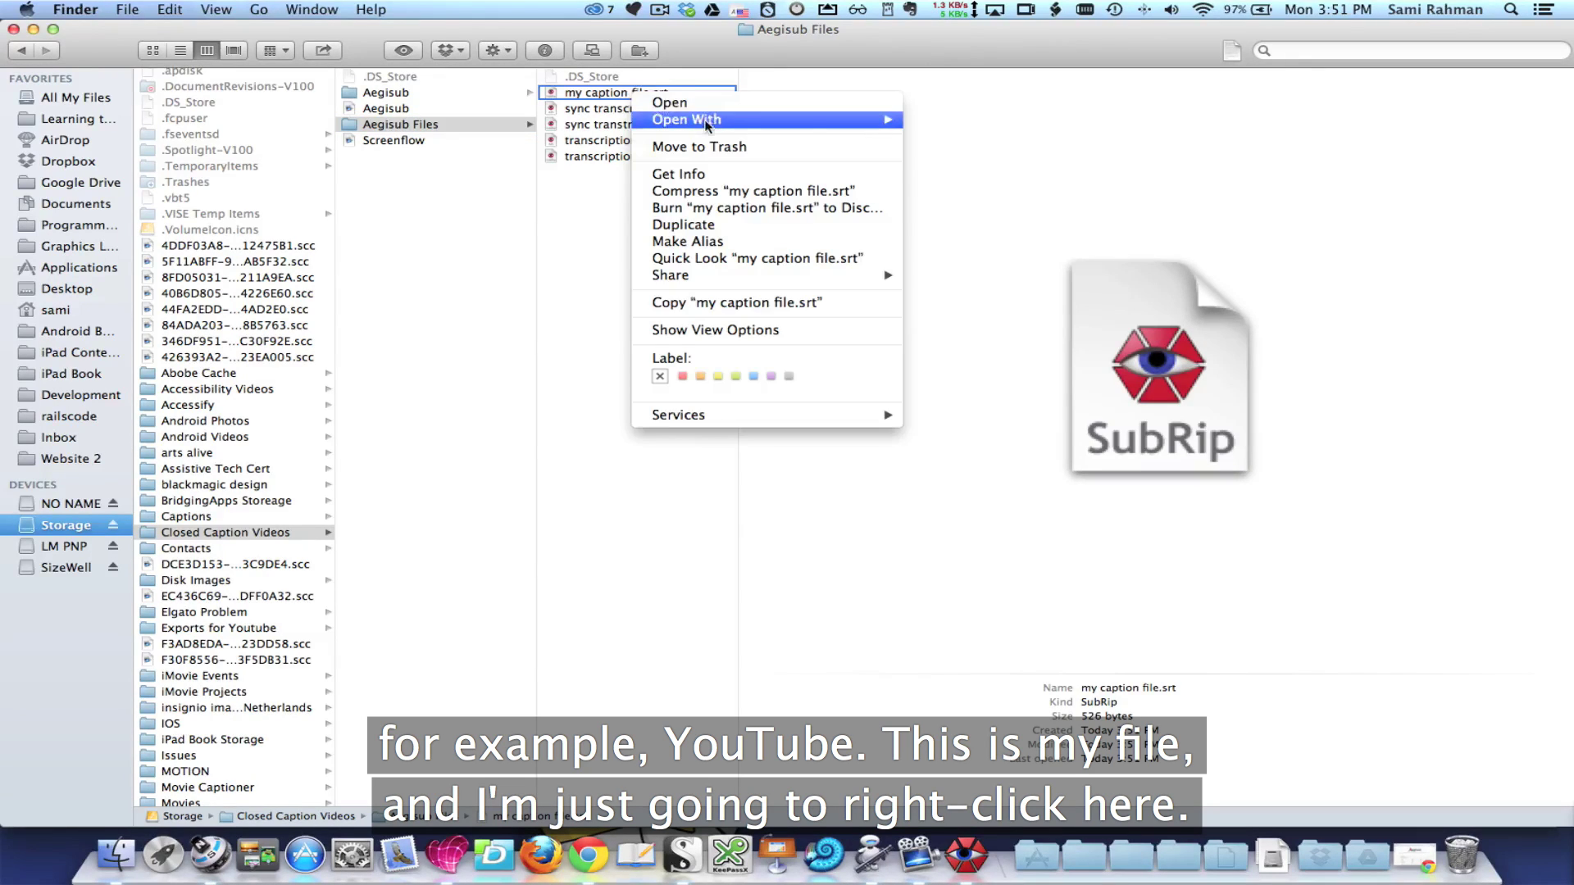
mouse_move(737, 120)
click(963, 197)
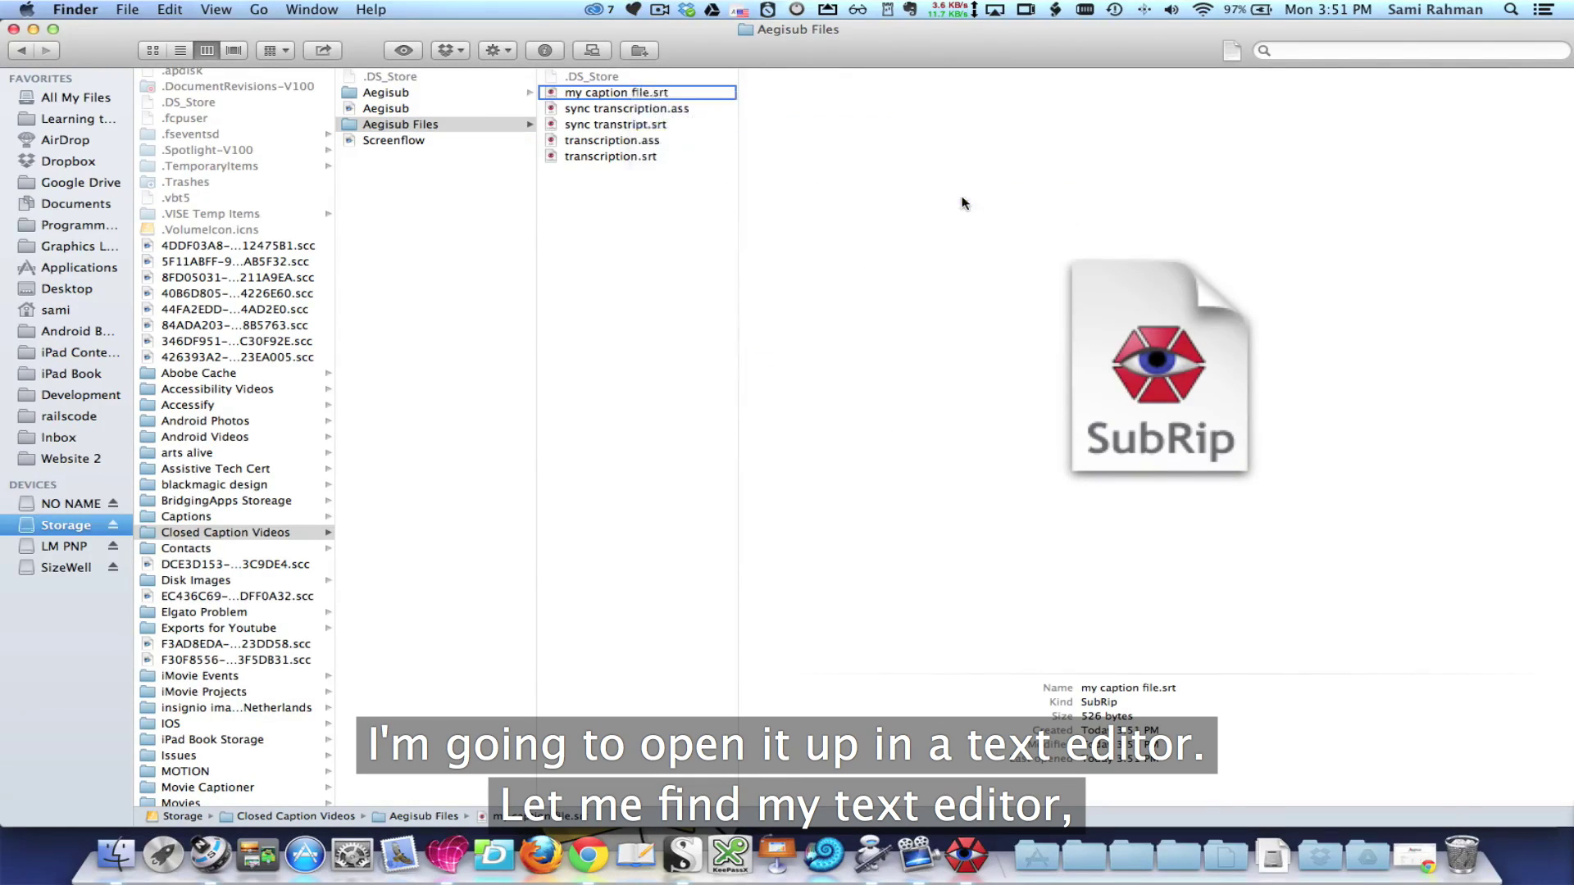
drag(824, 205, 850, 369)
scroll(849, 370, down, 3)
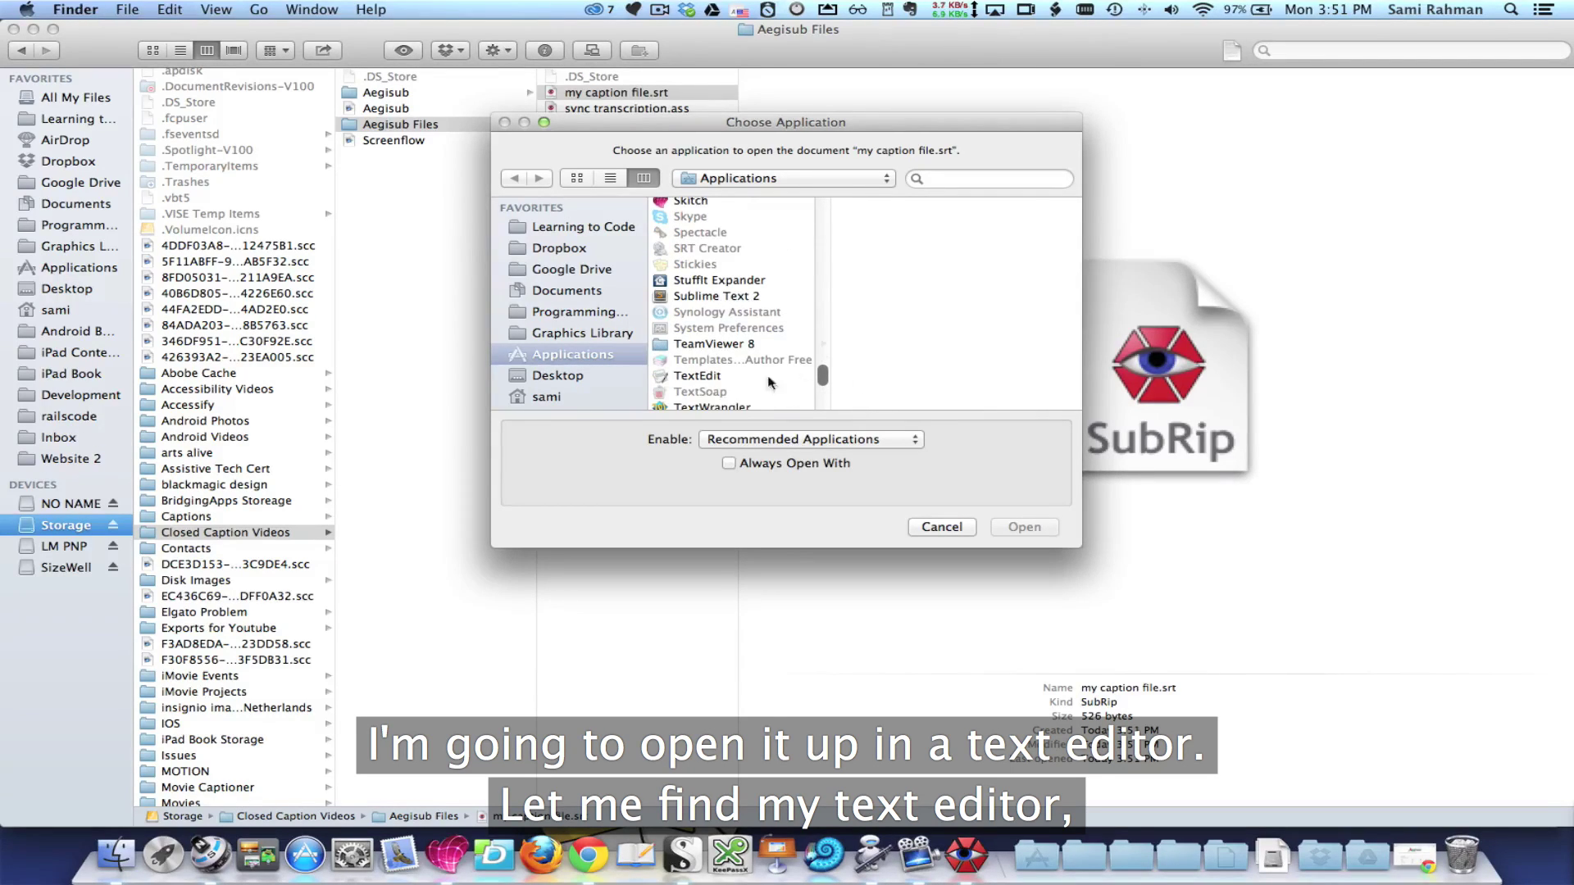
click(771, 377)
click(1024, 527)
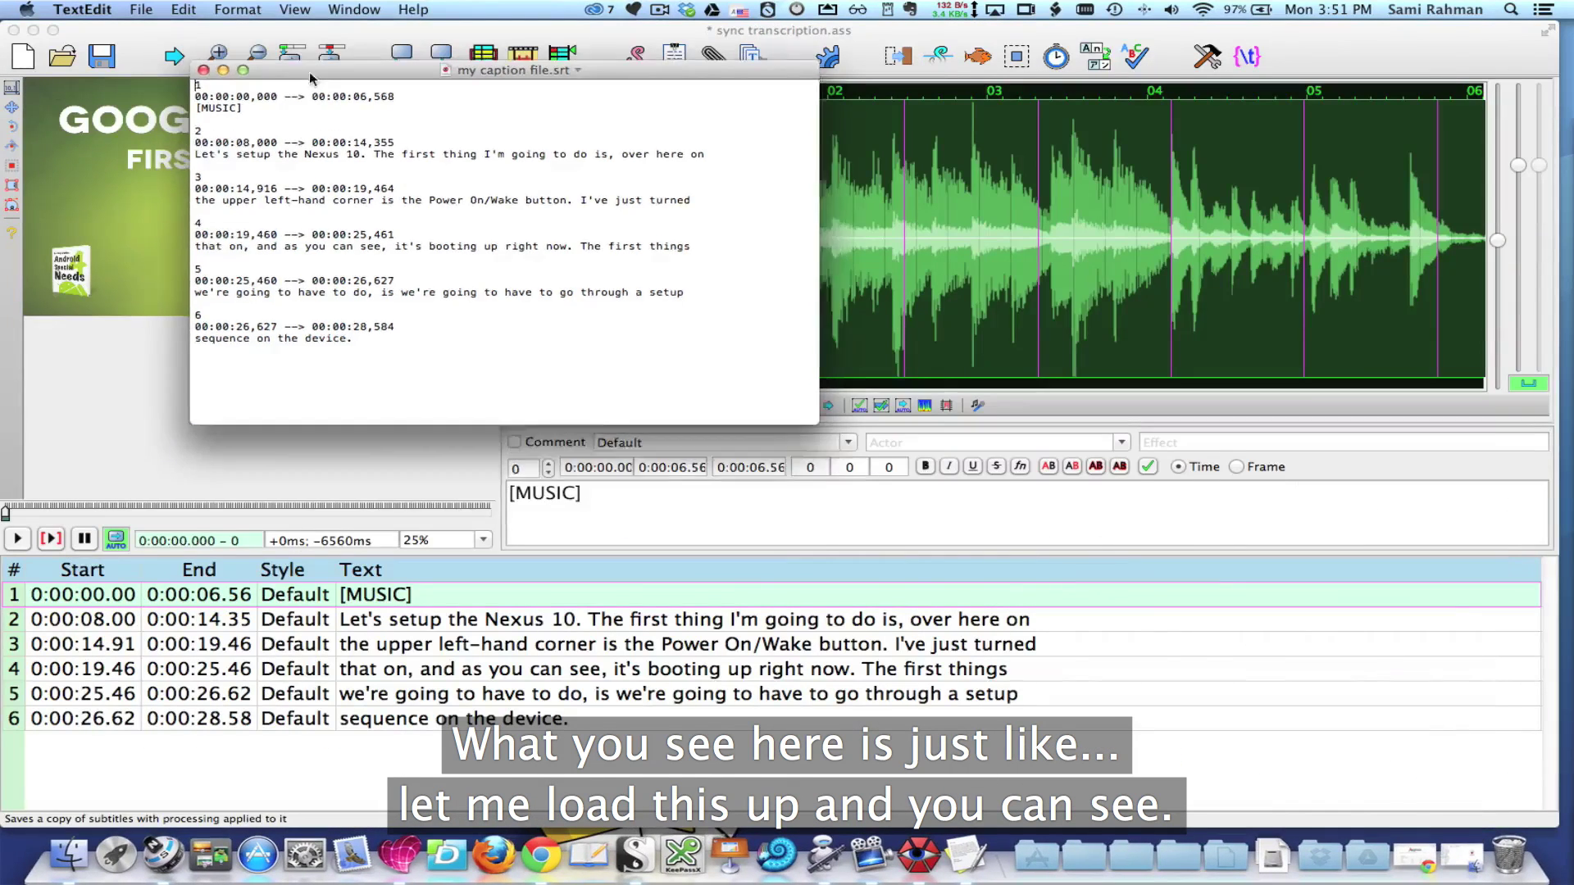
Step: Move the TextEdit window lower and highlight entry 1's number and [MUSIC] text to show the timings
drag(308, 71, 308, 165)
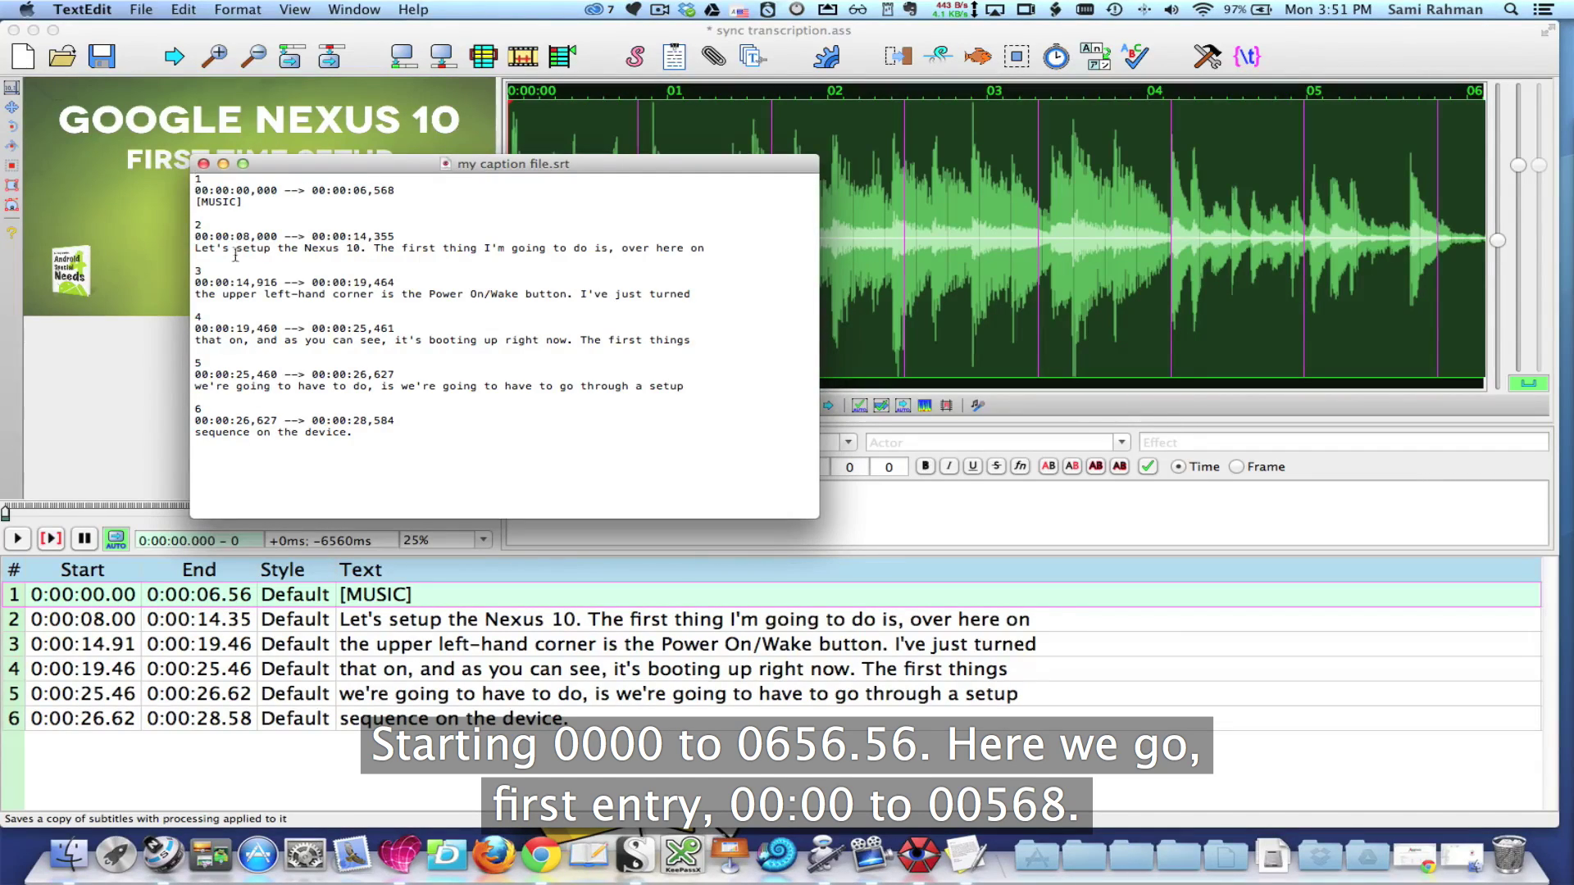
double_click(204, 179)
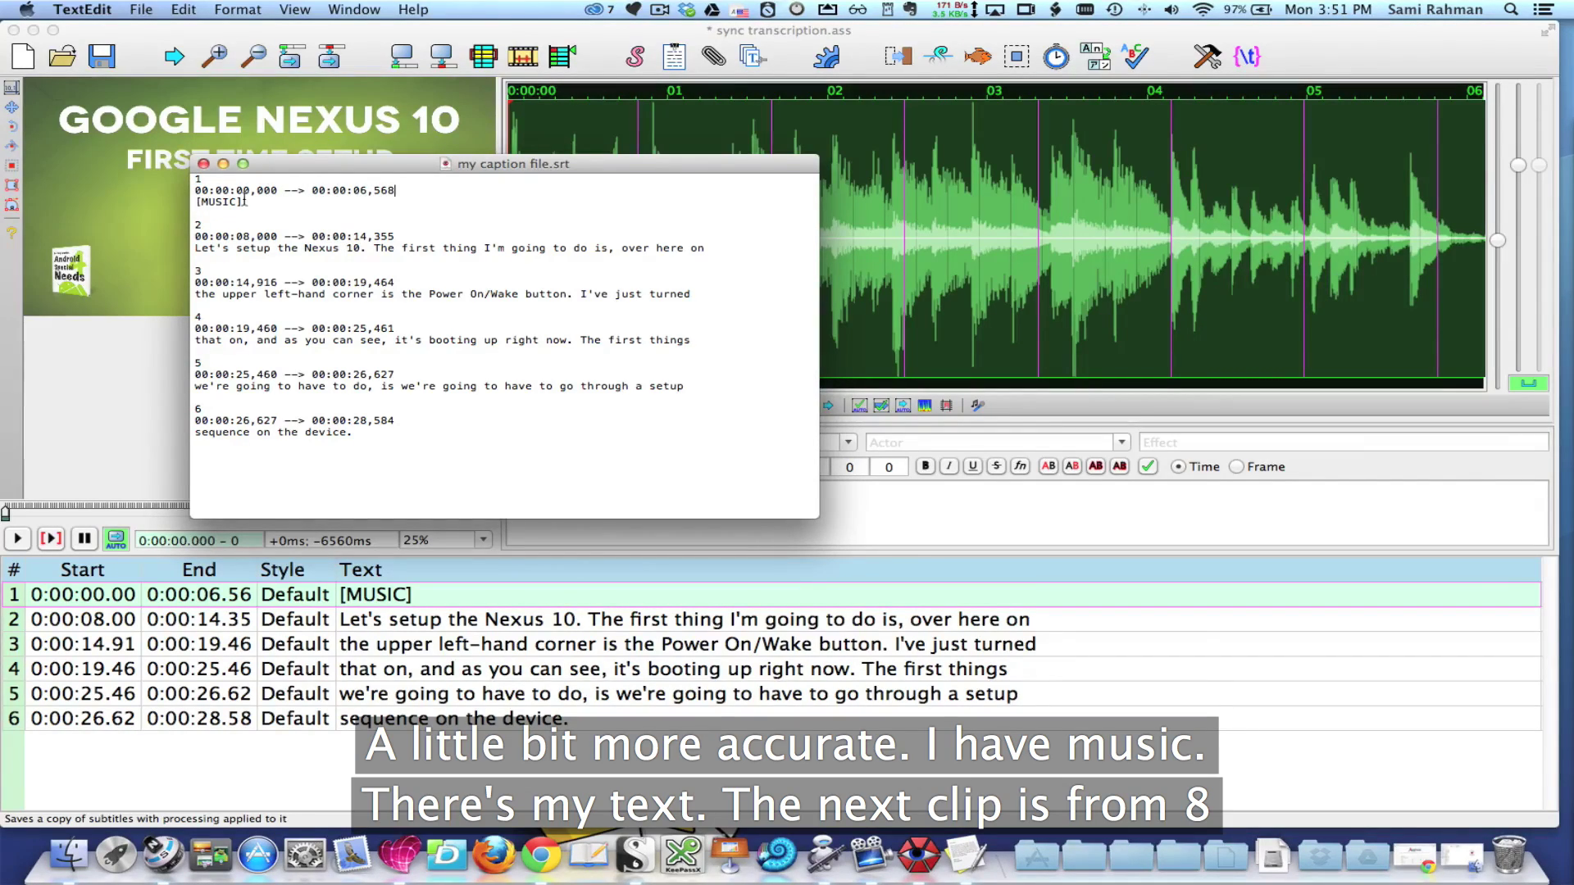
drag(244, 201, 195, 201)
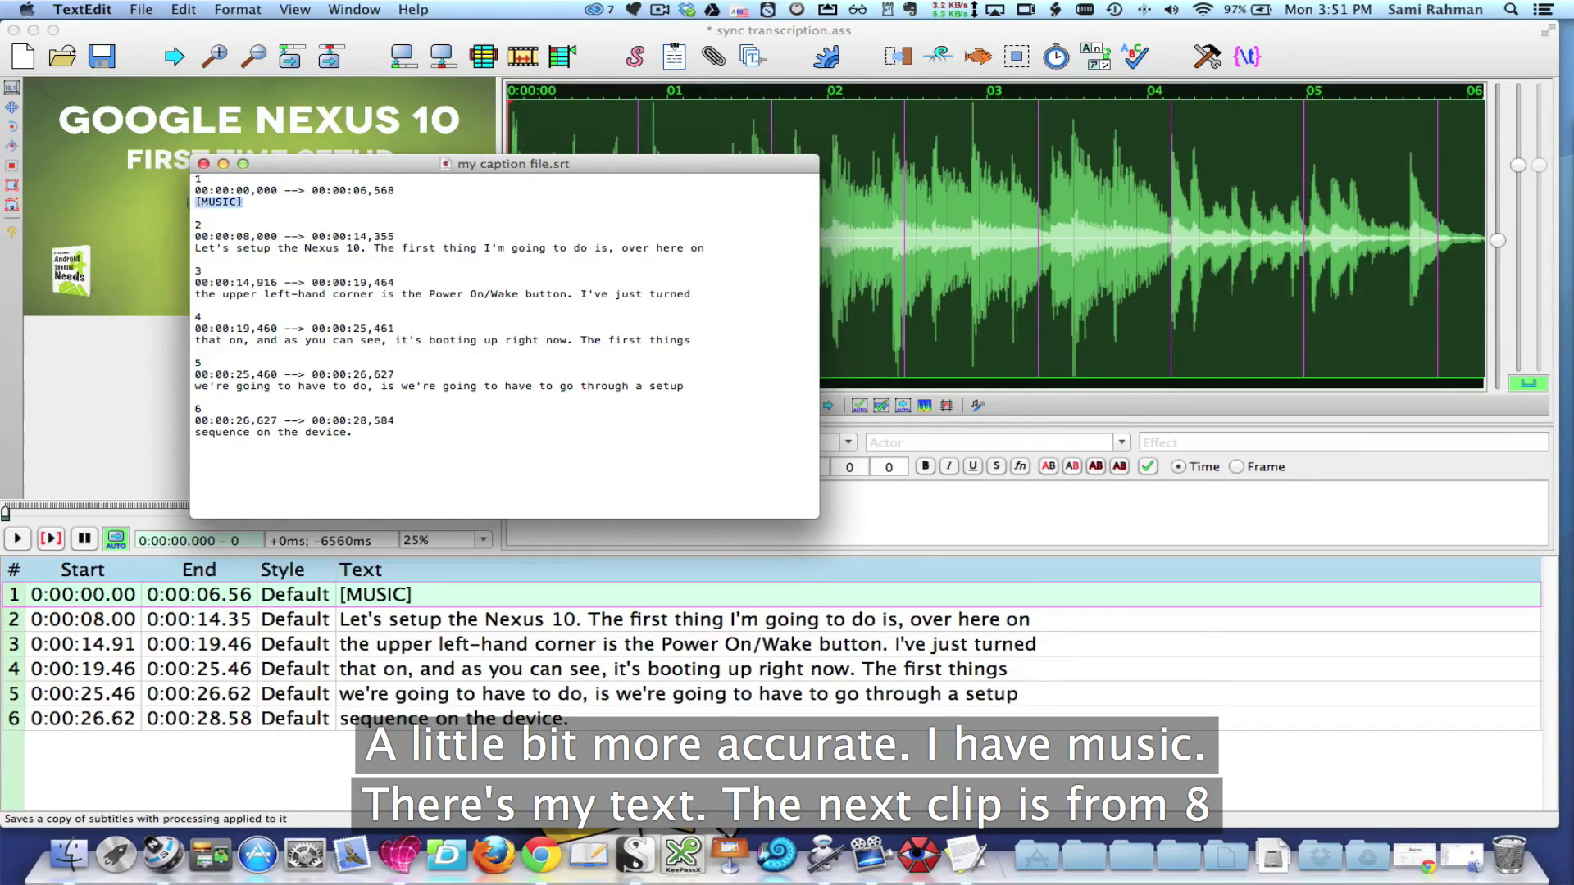
click(265, 247)
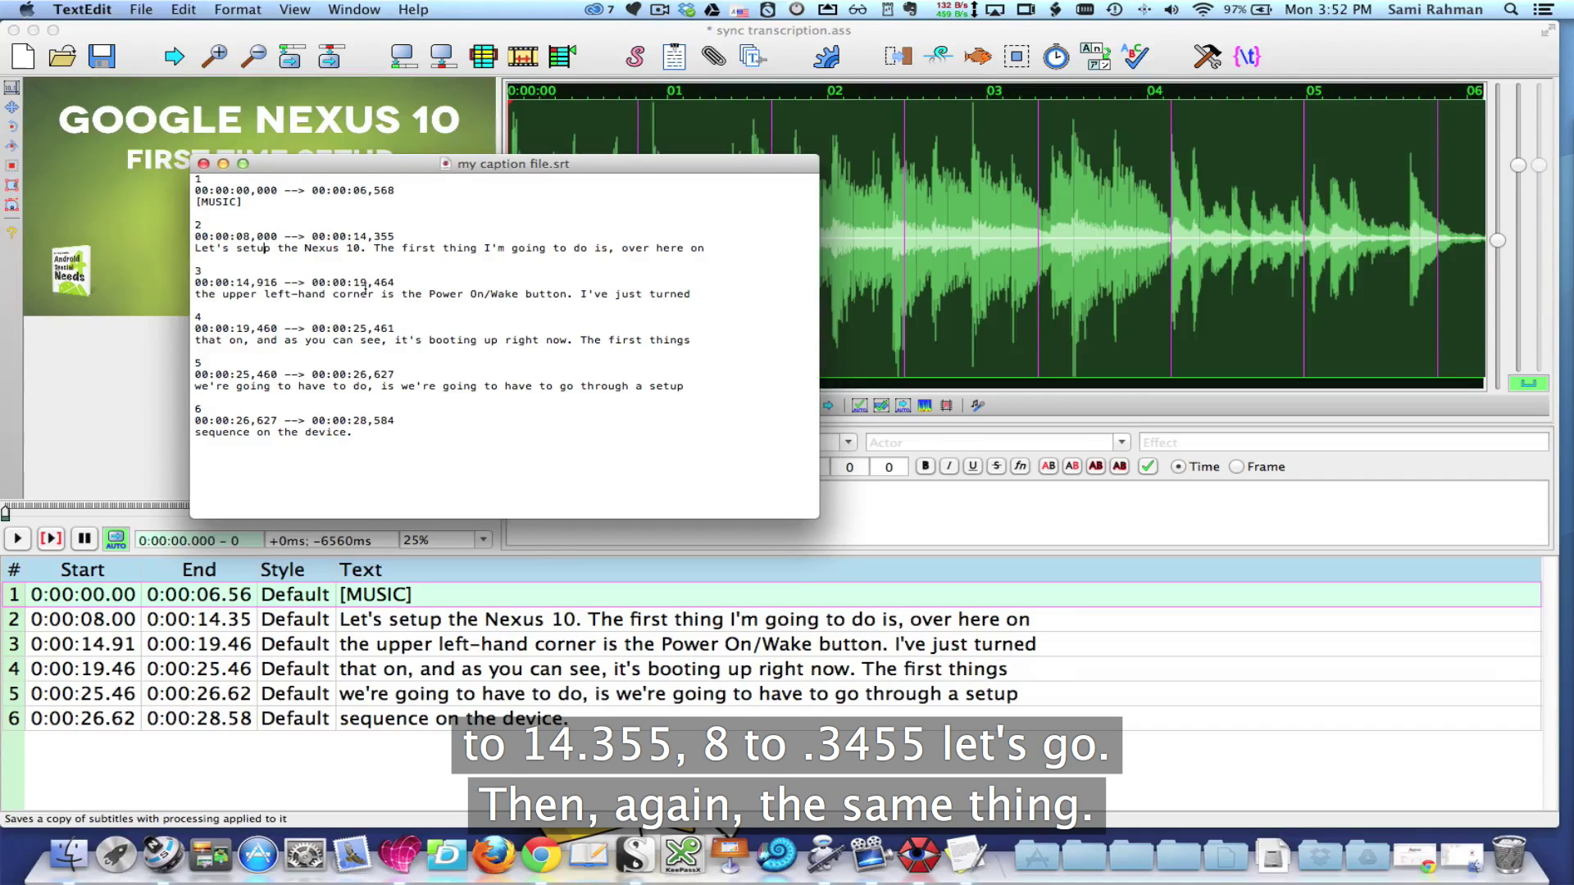
drag(711, 249, 583, 261)
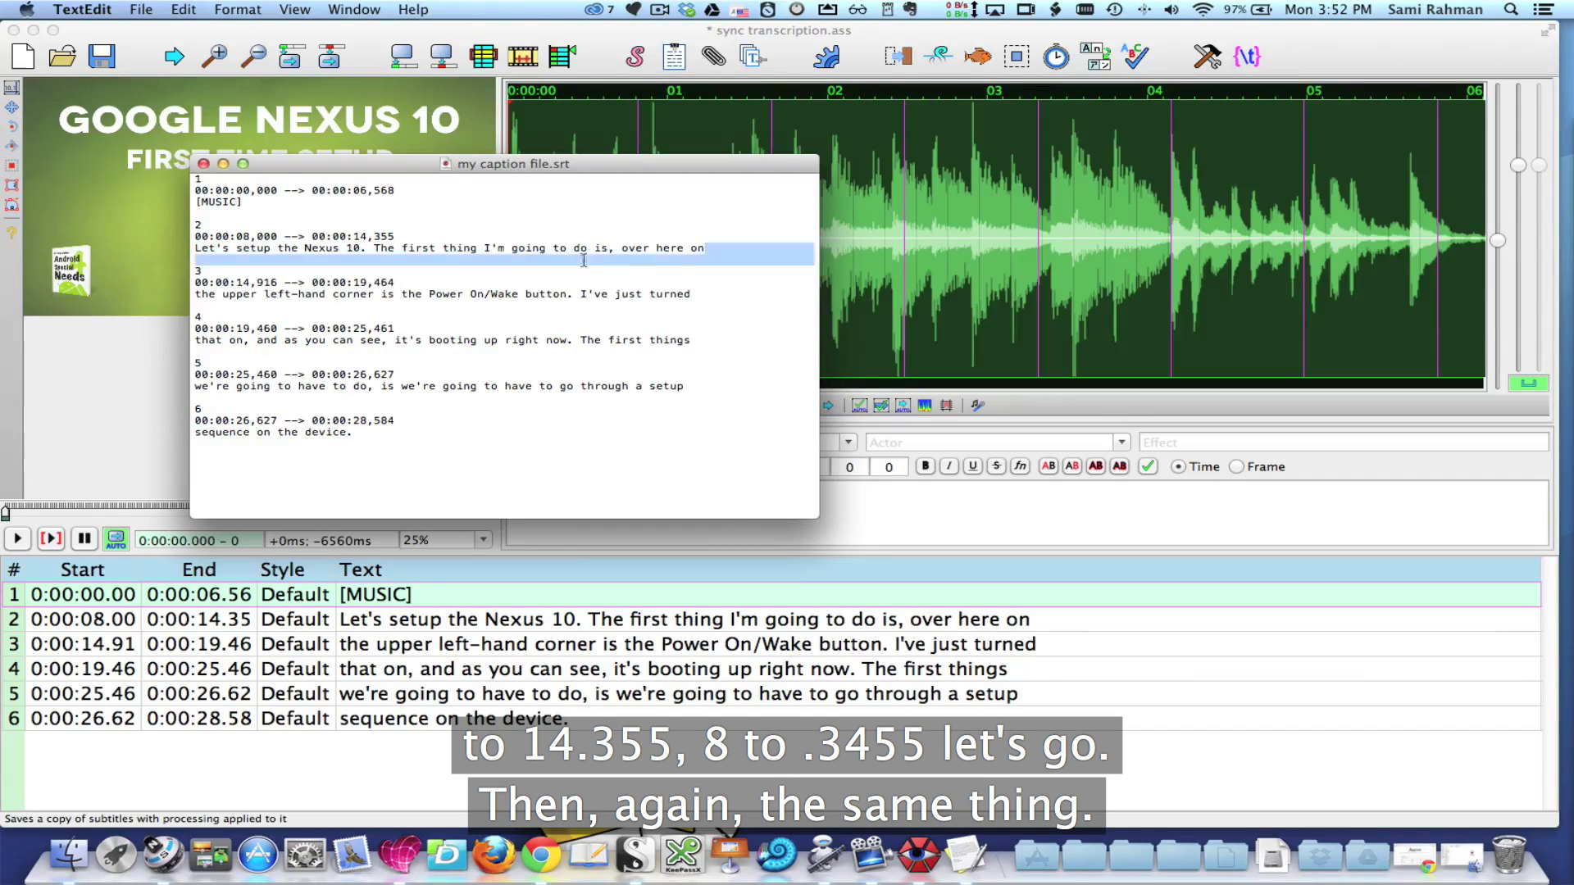
click(210, 282)
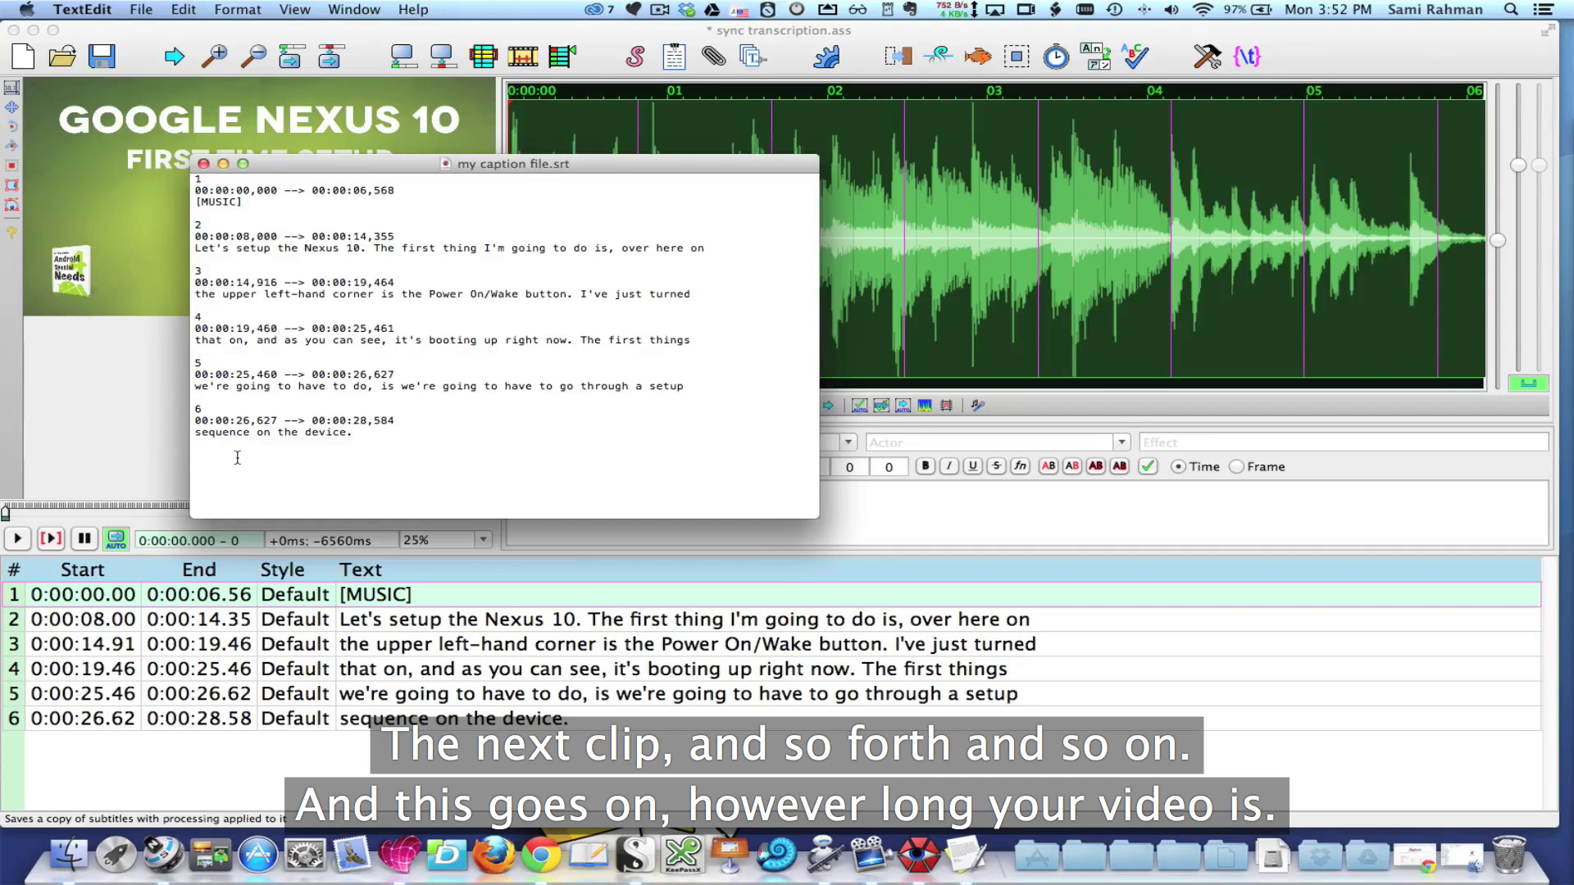